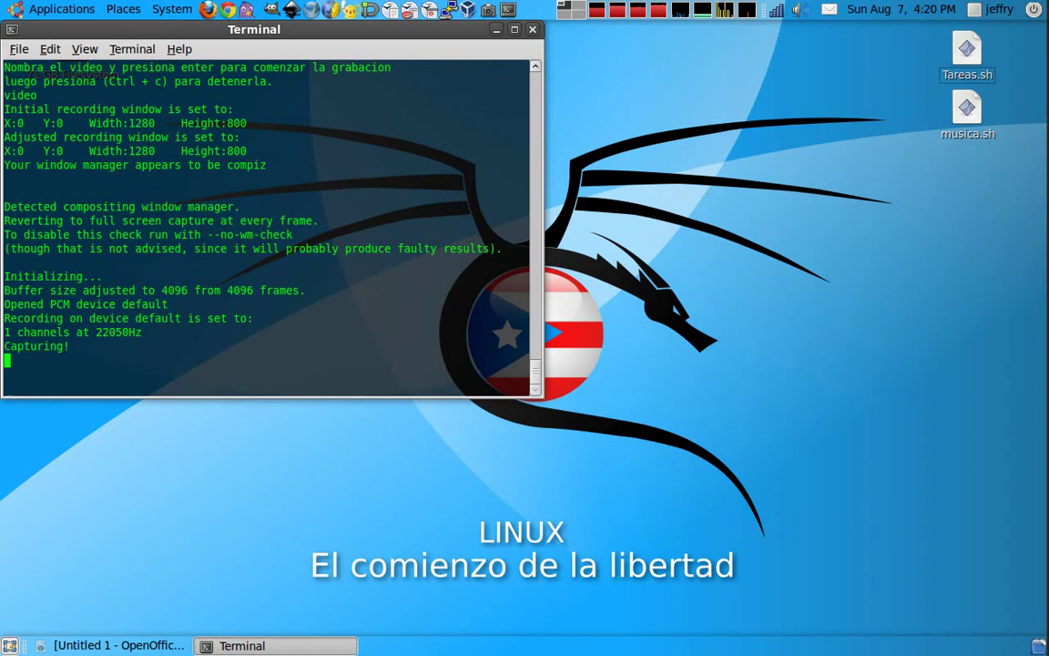
Step: Minimize the Terminal and restore the Untitled 1 Calc spreadsheet from the taskbar
{"action": "left_click", "coordinate": [496, 29]}
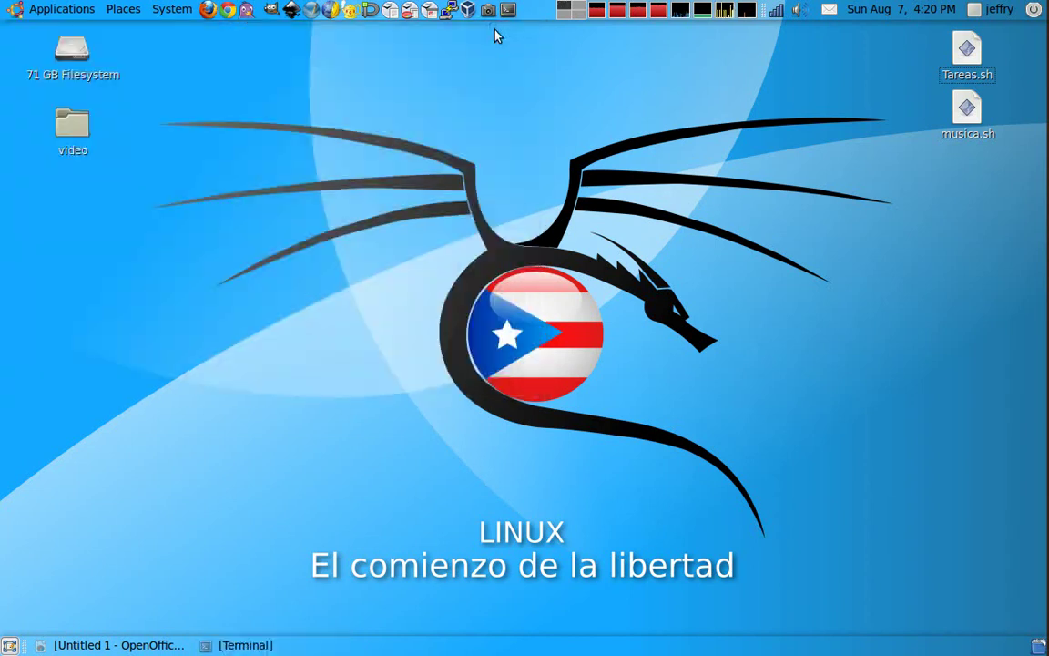
{"action": "left_click", "coordinate": [114, 645]}
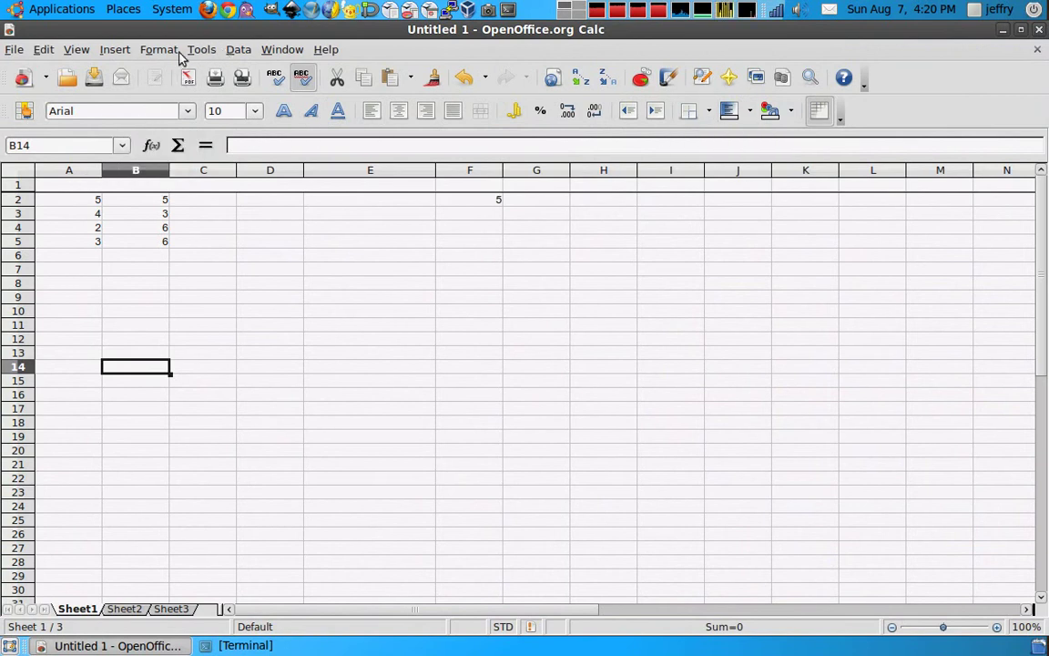
{"action": "left_click", "coordinate": [119, 51]}
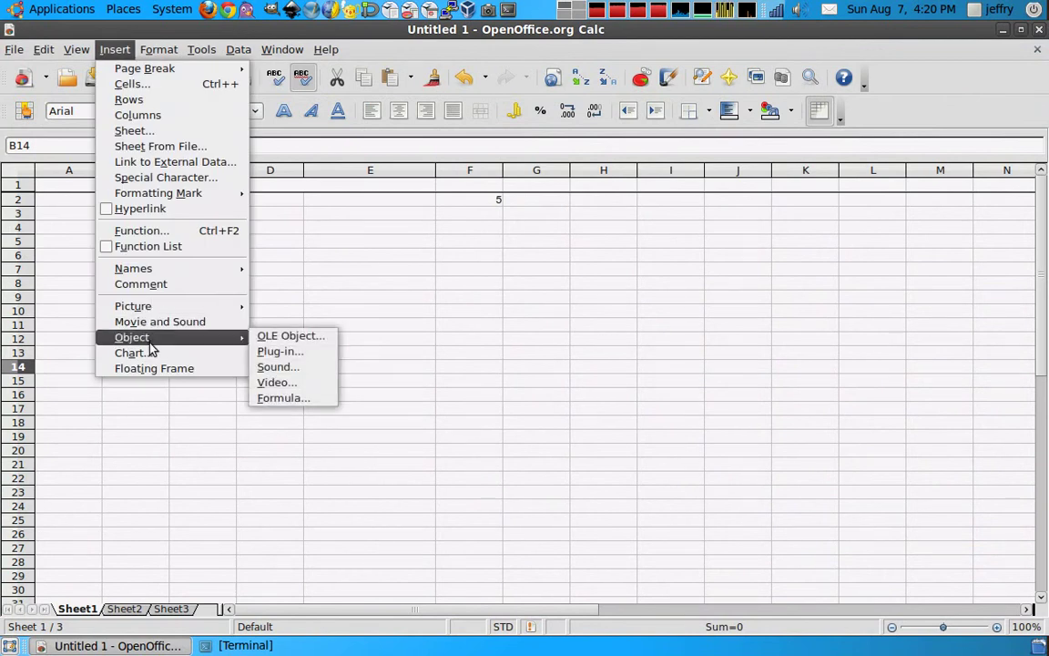
{"action": "left_click", "coordinate": [355, 303]}
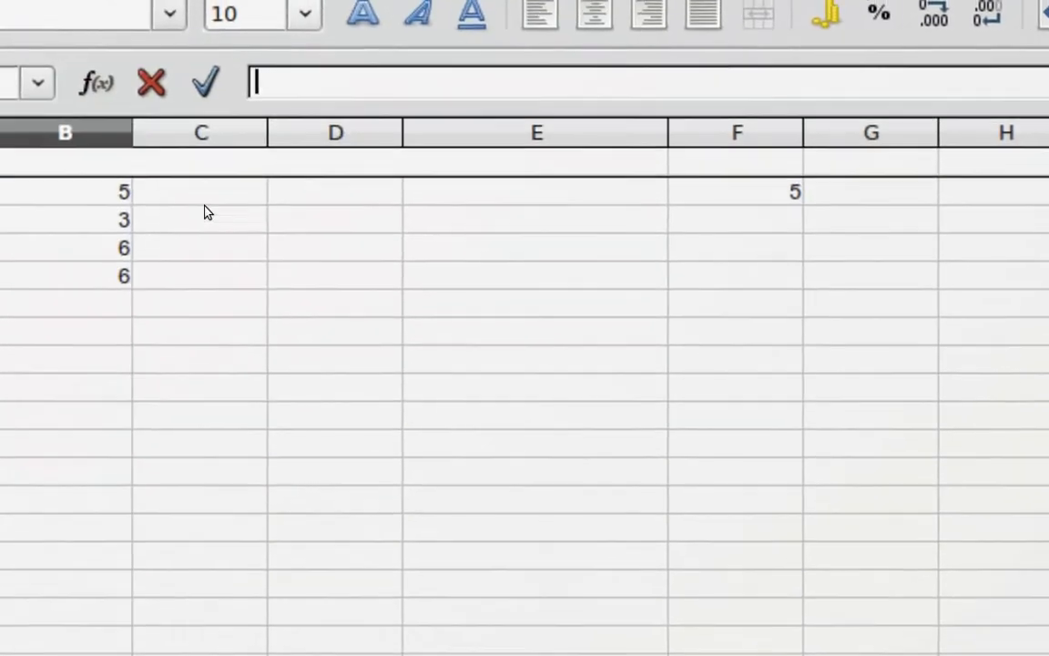
Step: Enter the formula =(A2+B2) in cell C2 through the Input line
{"action": "left_click", "coordinate": [203, 205]}
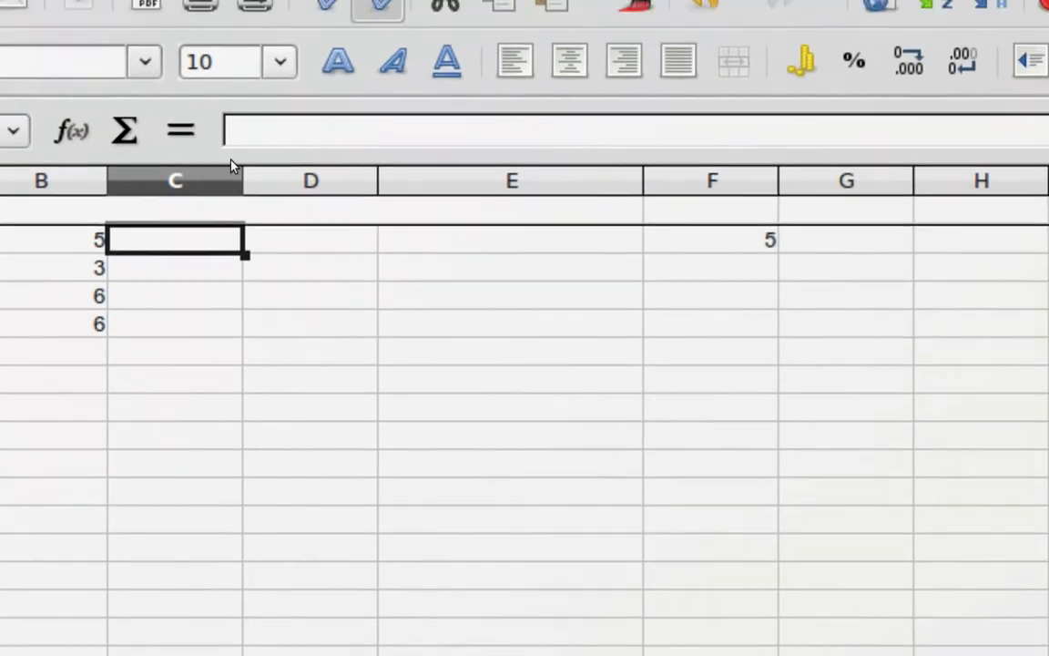
{"action": "left_click", "coordinate": [264, 93]}
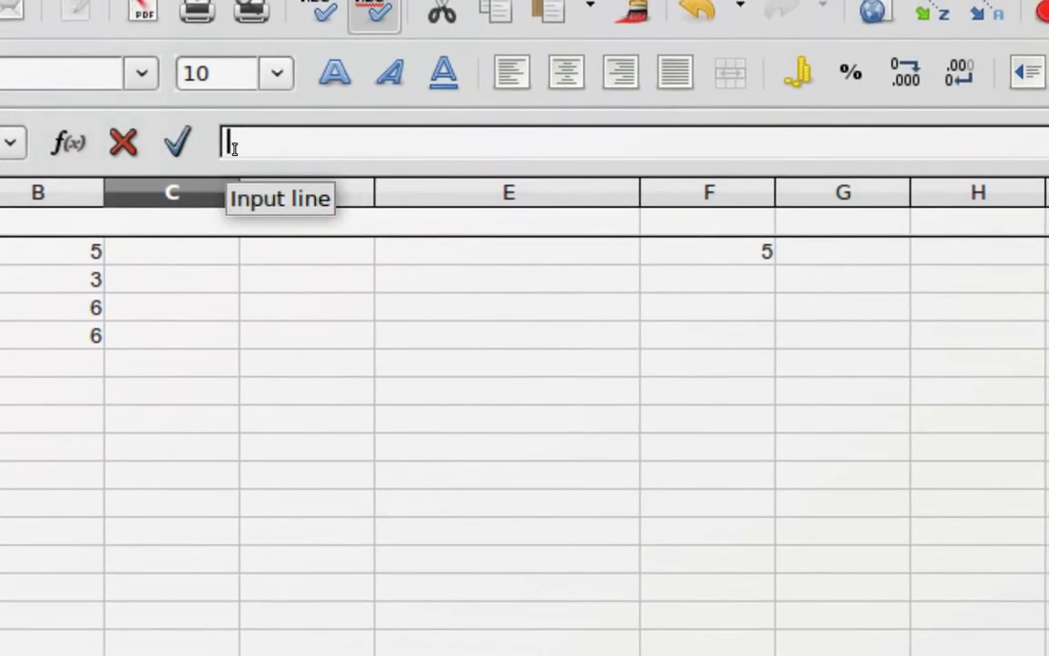
{"action": "type", "text": "=("}
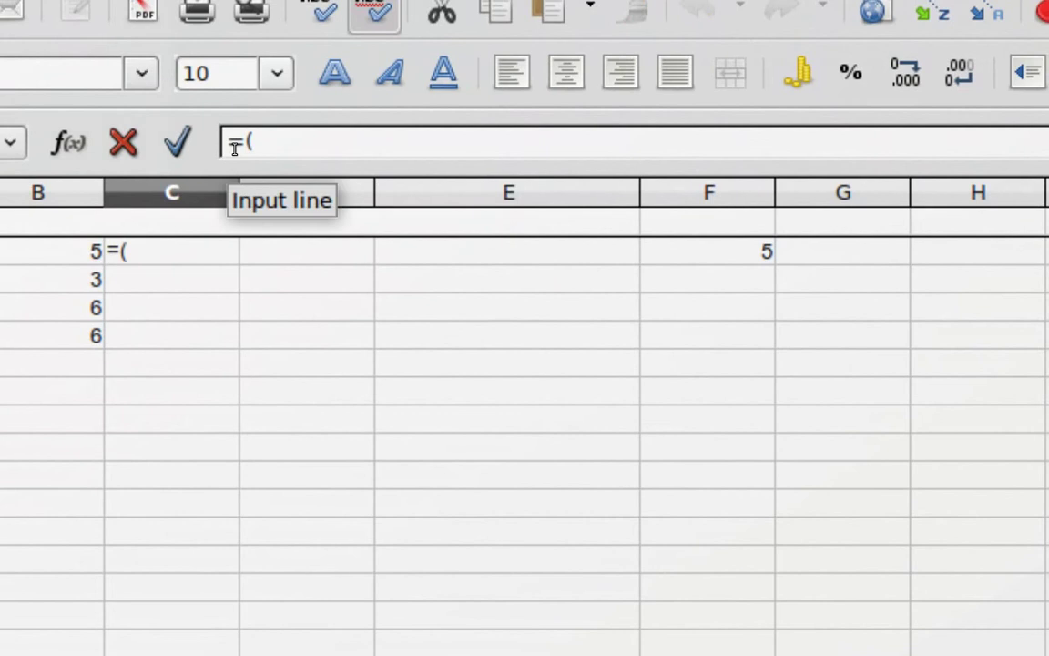
{"action": "type", "text": "A2+"}
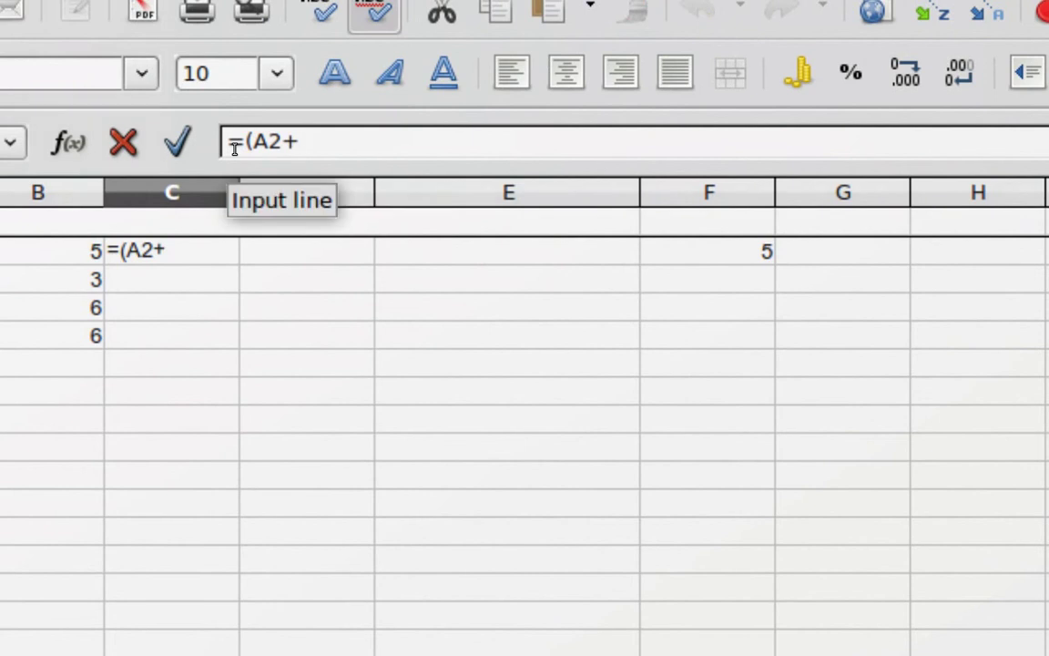
{"action": "type", "text": "B2"}
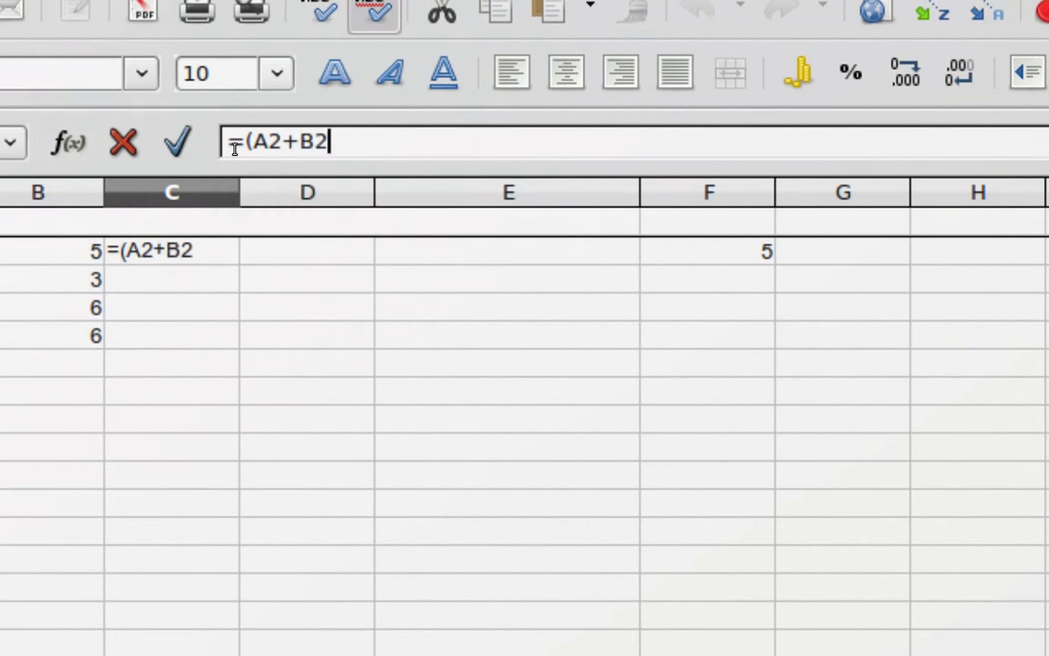
{"action": "key", "text": "Return"}
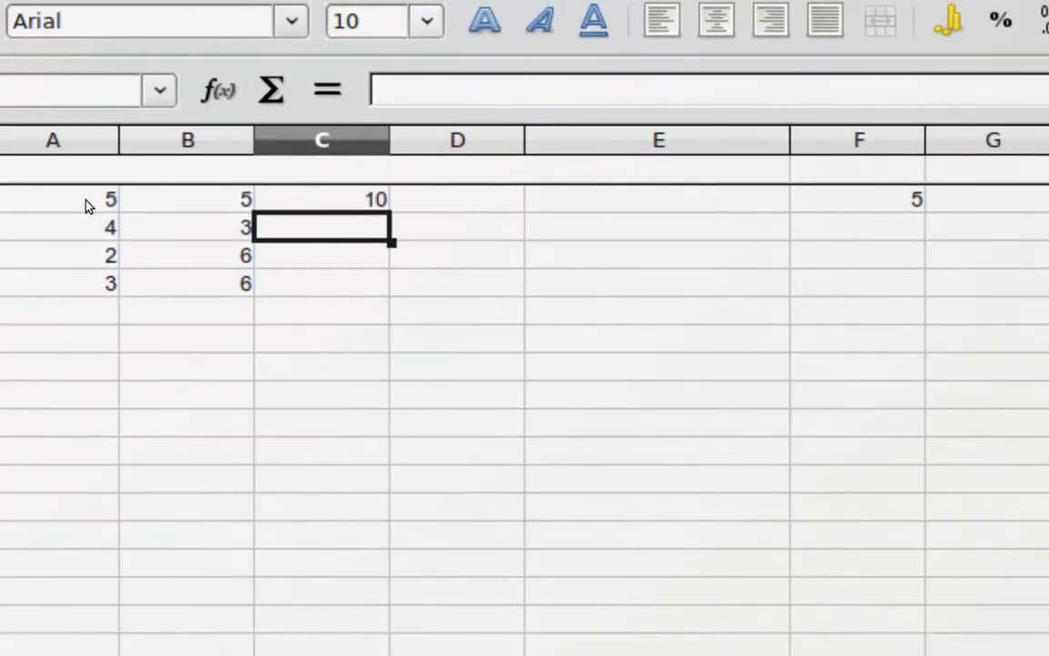
Step: Change A2 to 4 and check that C2's sum updates
{"action": "left_click", "coordinate": [91, 206]}
{"action": "left_click", "coordinate": [135, 196]}
{"action": "left_click", "coordinate": [322, 195]}
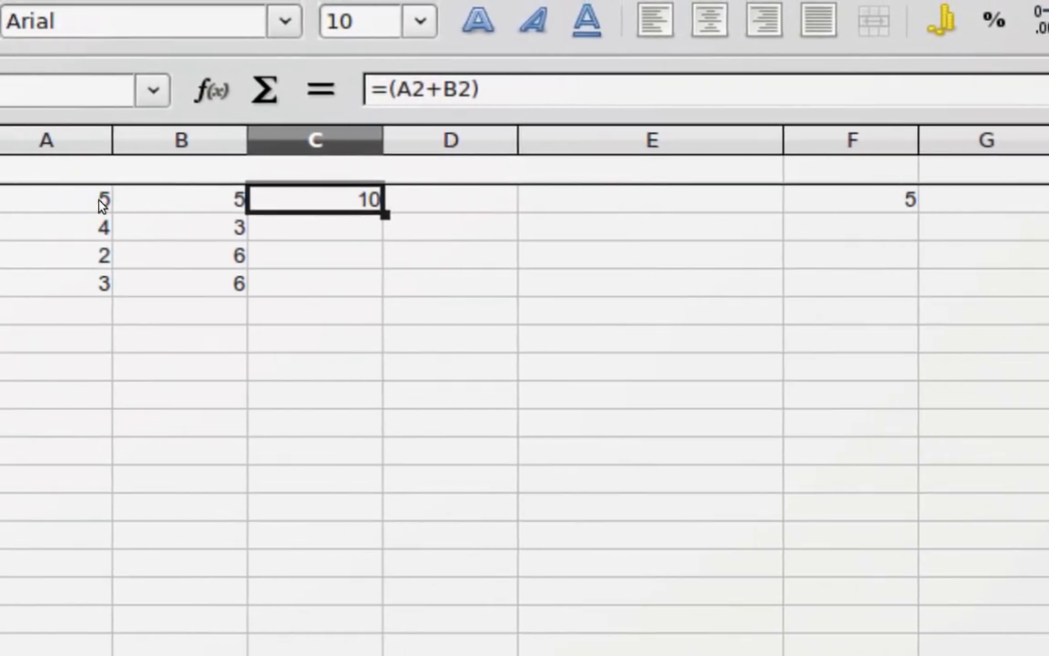
{"action": "left_click", "coordinate": [81, 205]}
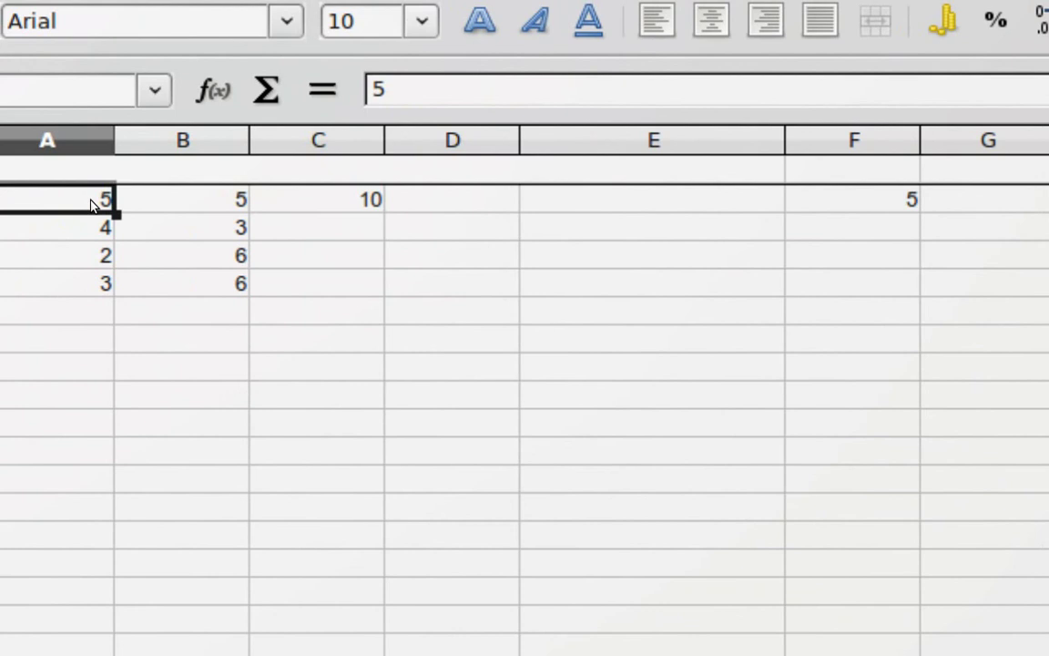
{"action": "type", "text": "4"}
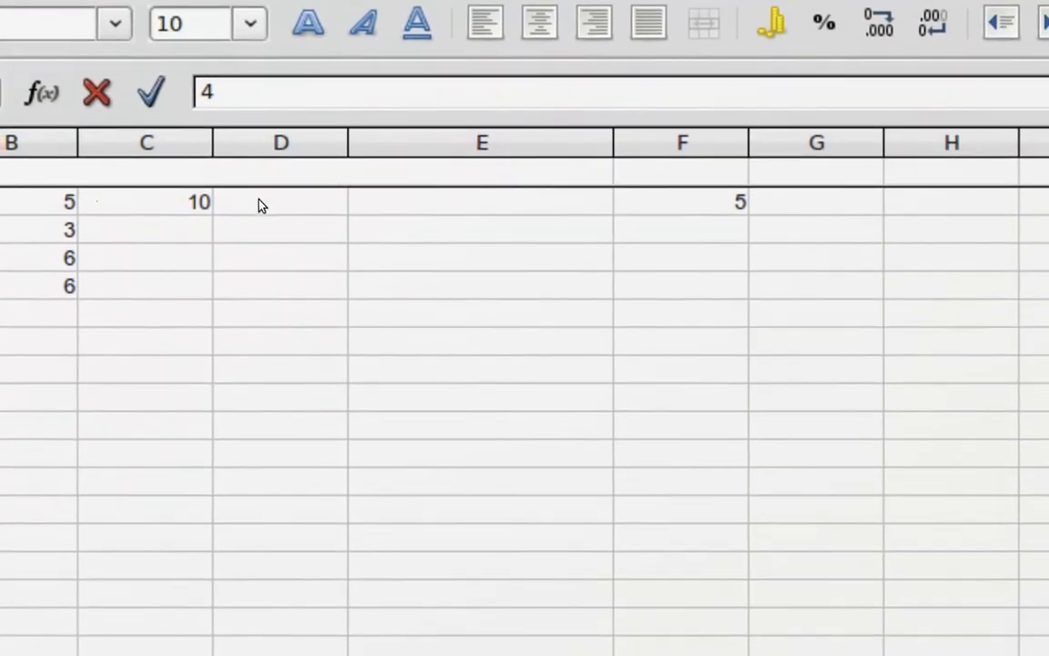
{"action": "left_click", "coordinate": [259, 243]}
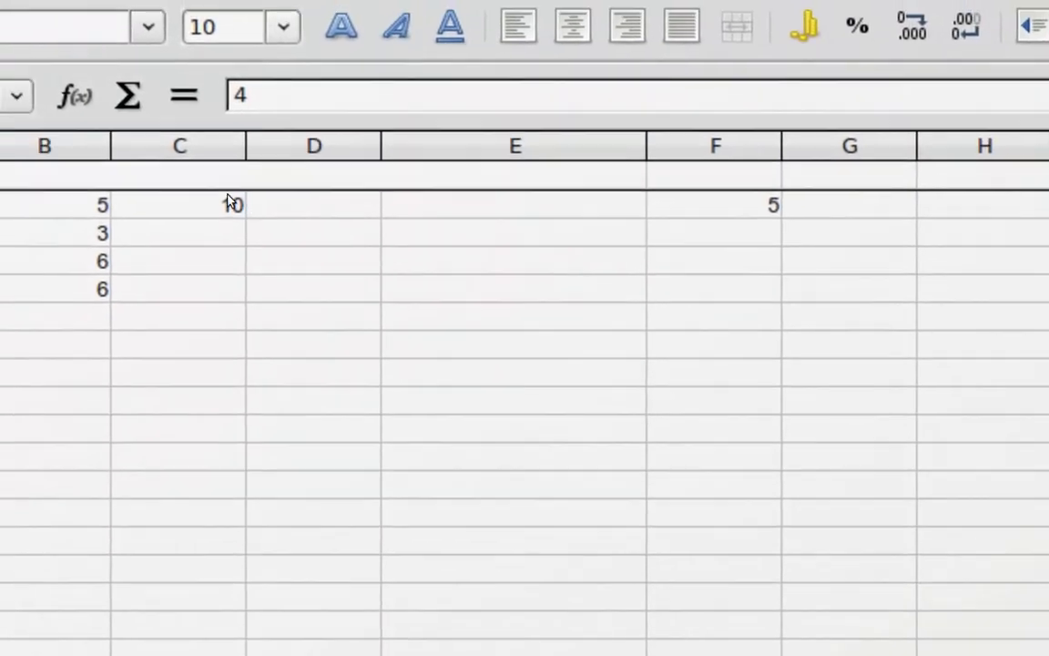
{"action": "left_click", "coordinate": [344, 195]}
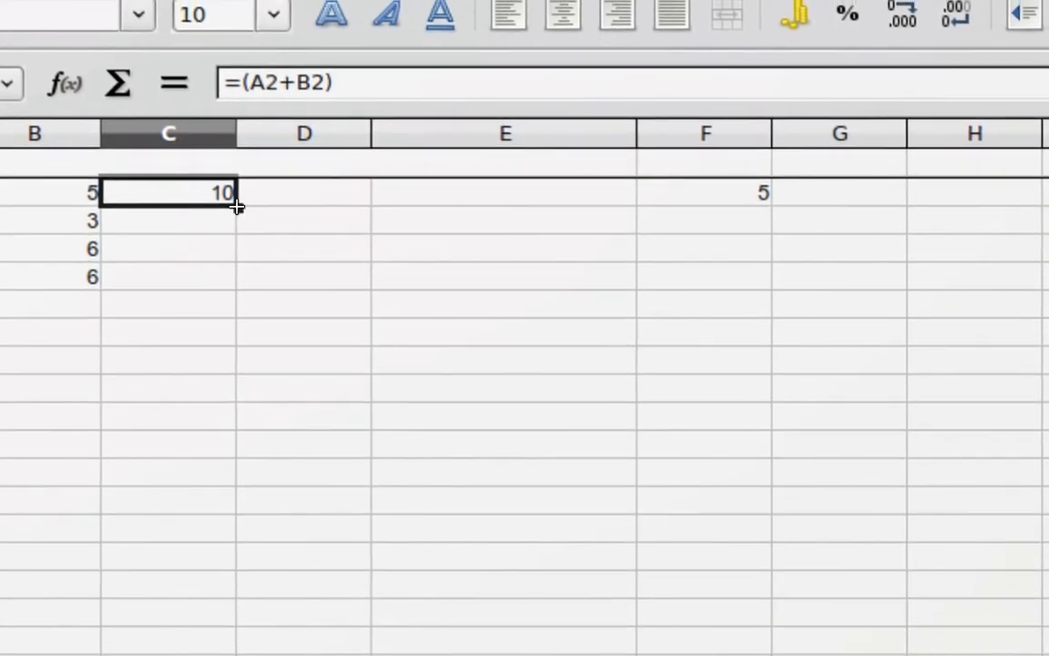
Step: Fill C2's sum formula down to C5 and check C3:C5 show 7, 8 and 9
{"action": "left_click_drag", "start_coordinate": [237, 207], "coordinate": [222, 288]}
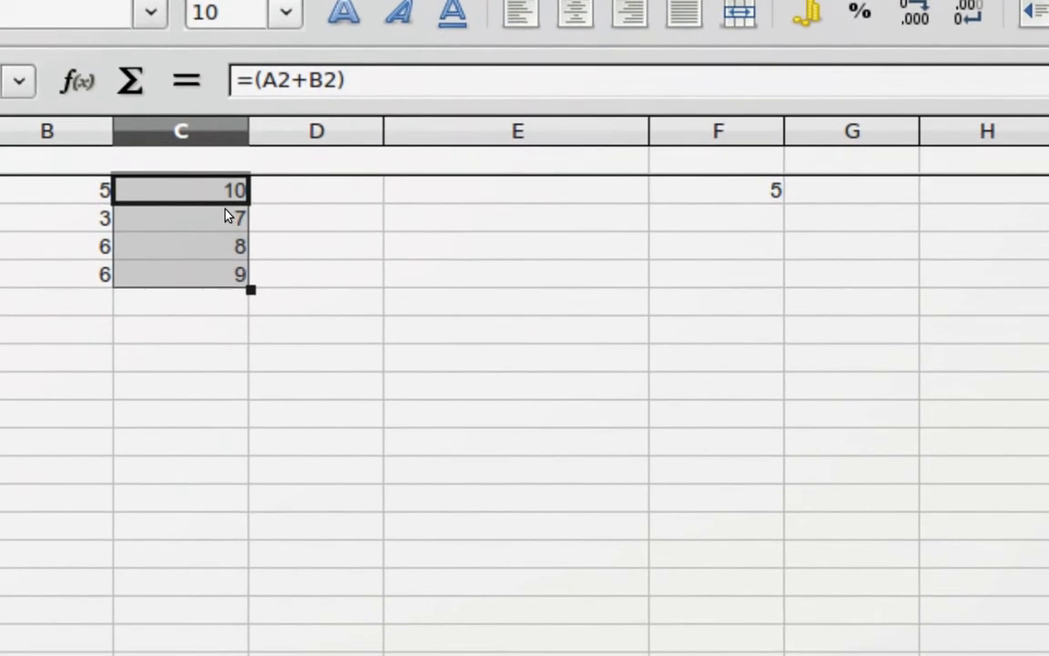
{"action": "left_click", "coordinate": [228, 215]}
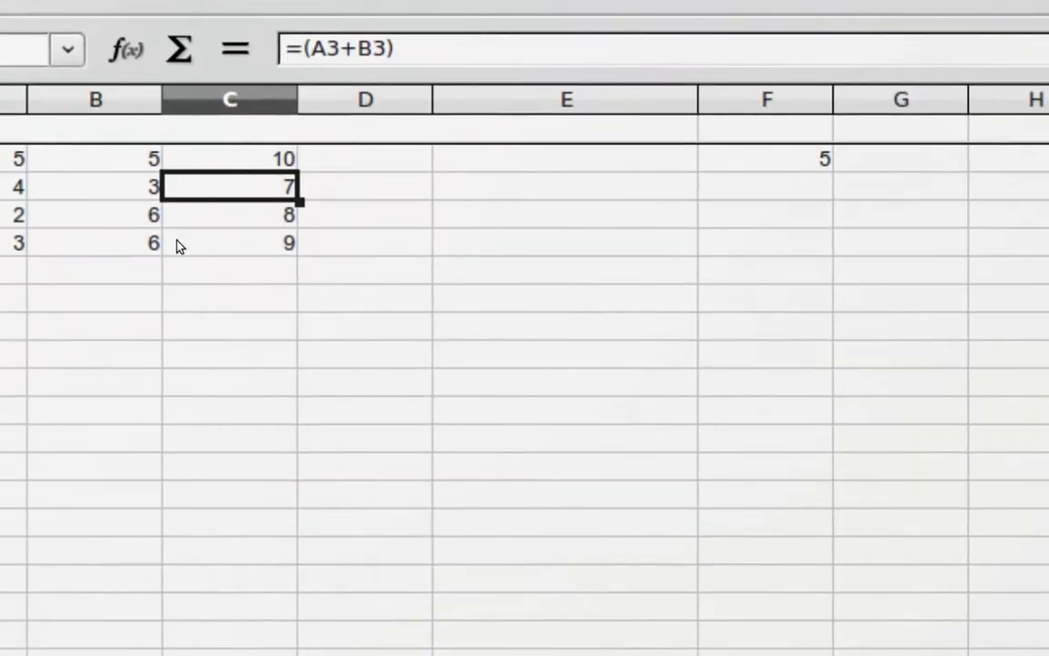
{"action": "left_click", "coordinate": [141, 244]}
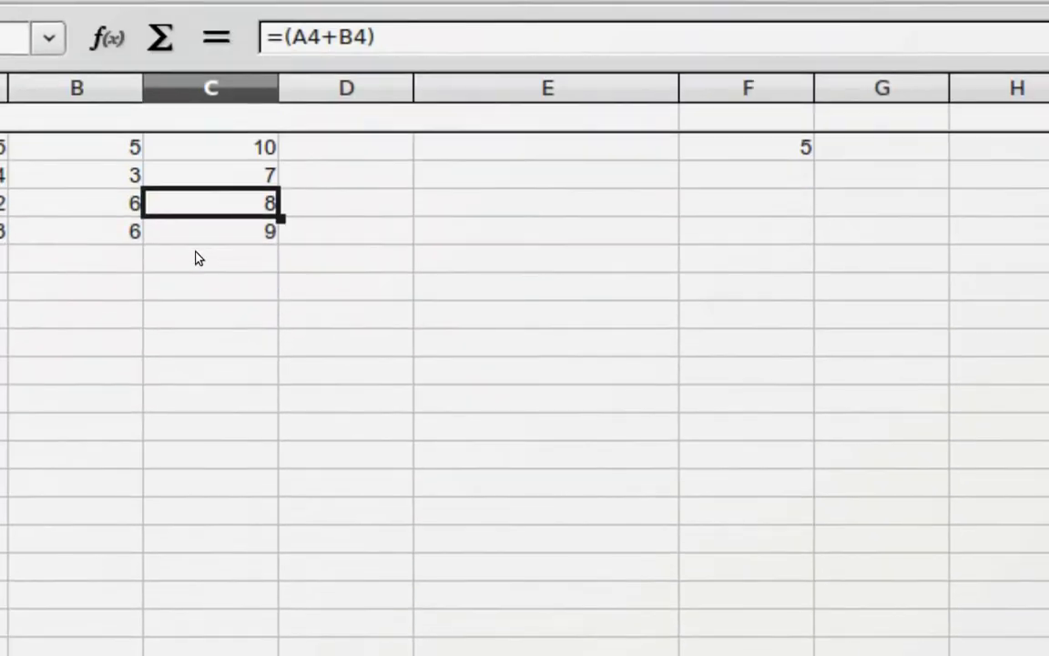
{"action": "left_click", "coordinate": [186, 261]}
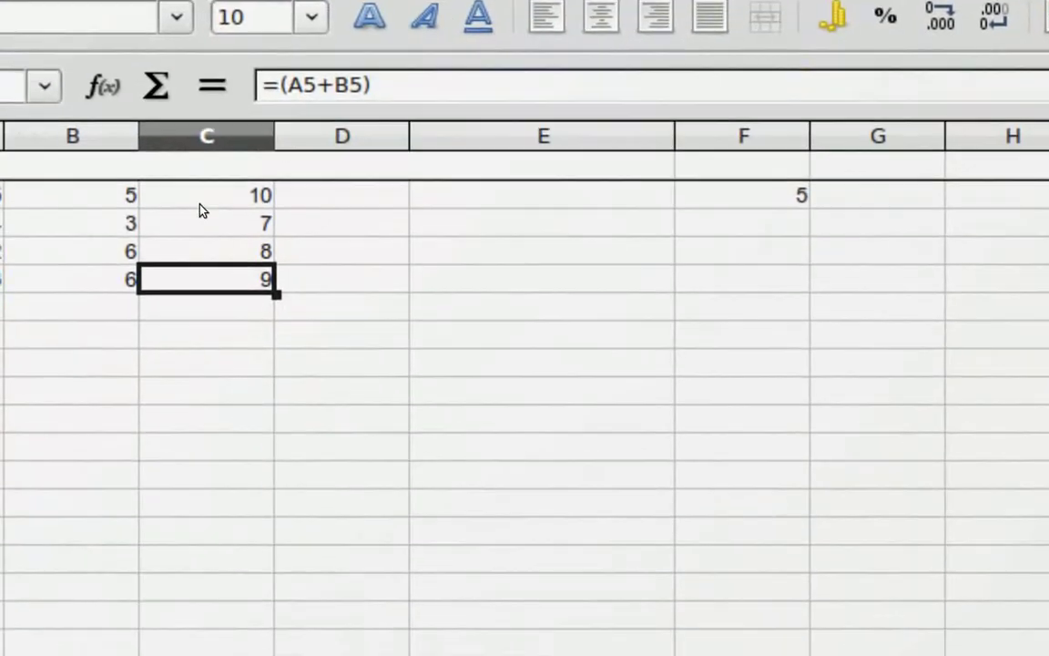
{"action": "left_click", "coordinate": [202, 208]}
{"action": "left_click", "coordinate": [306, 86]}
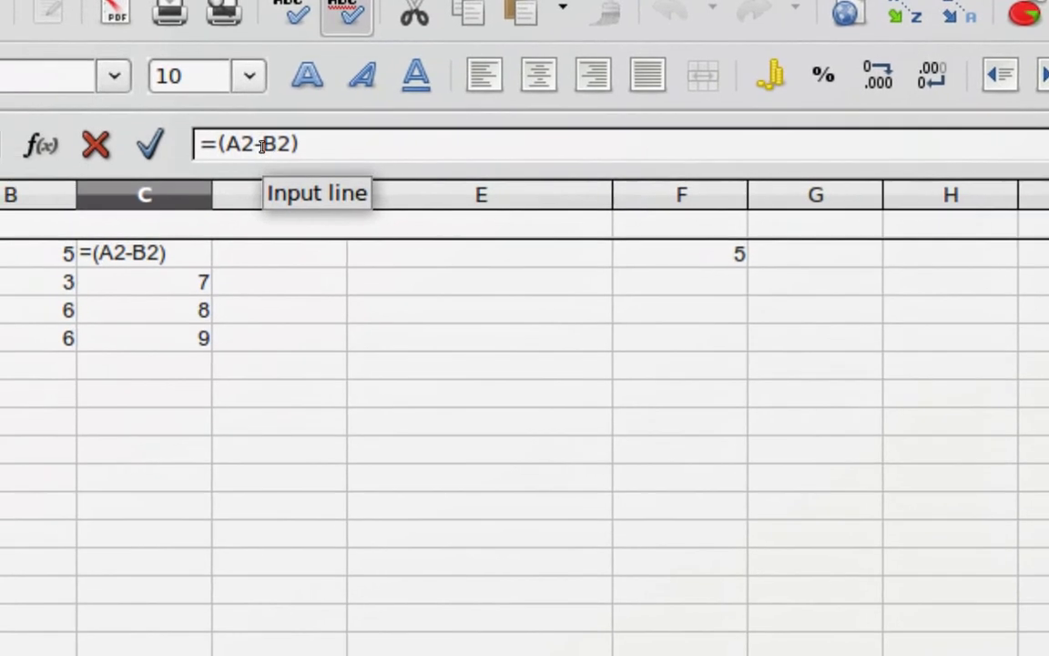
{"action": "left_click", "coordinate": [288, 147]}
{"action": "key", "text": "Return"}
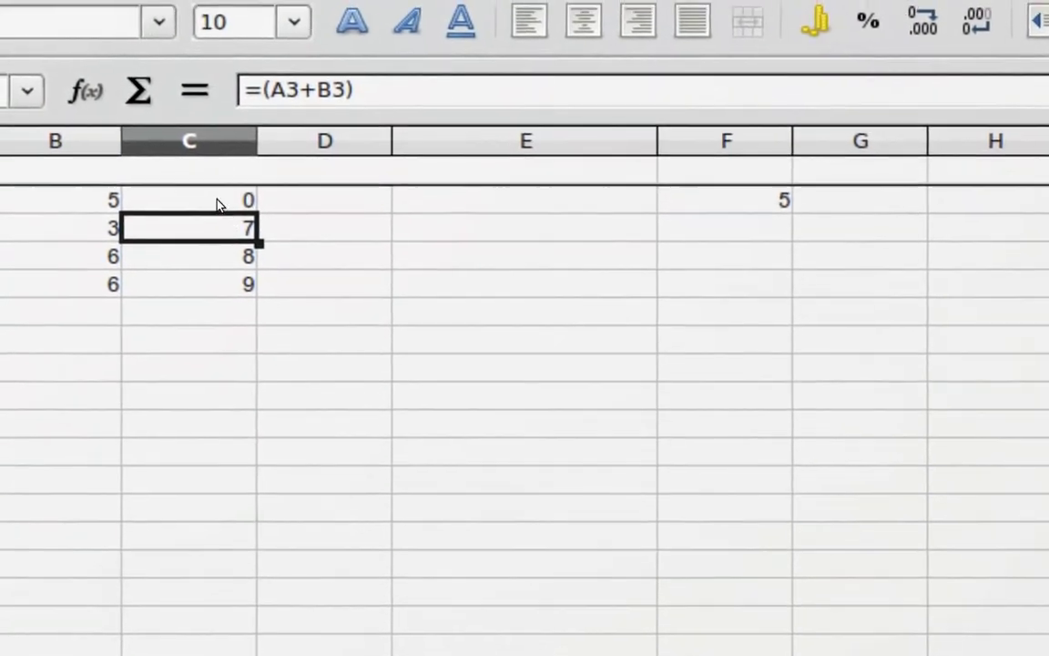
{"action": "left_click", "coordinate": [219, 202]}
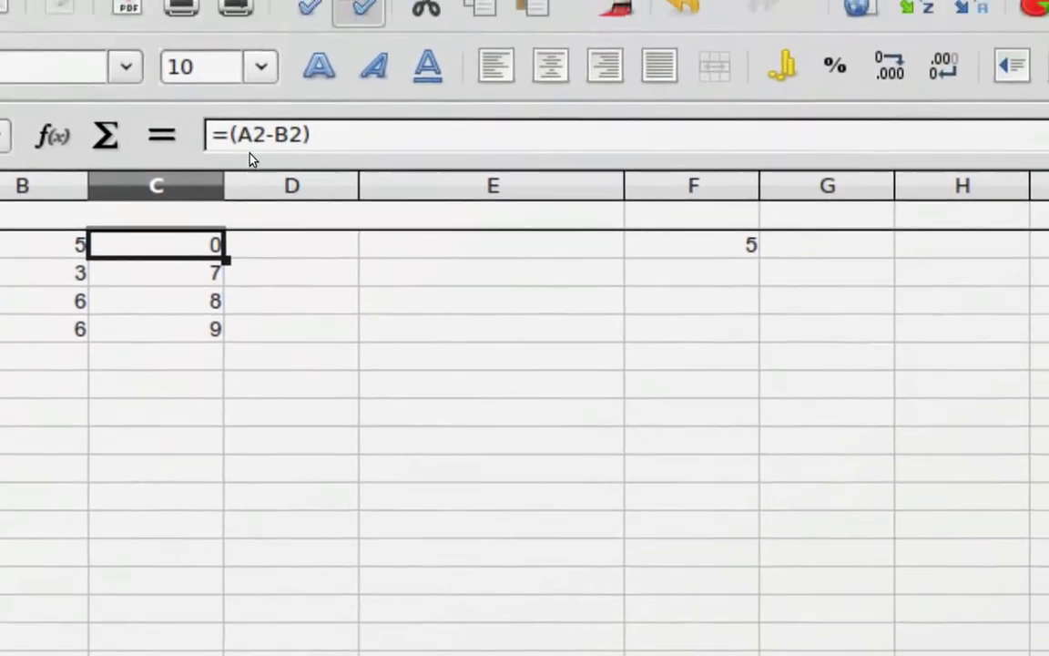
{"action": "left_click", "coordinate": [246, 148]}
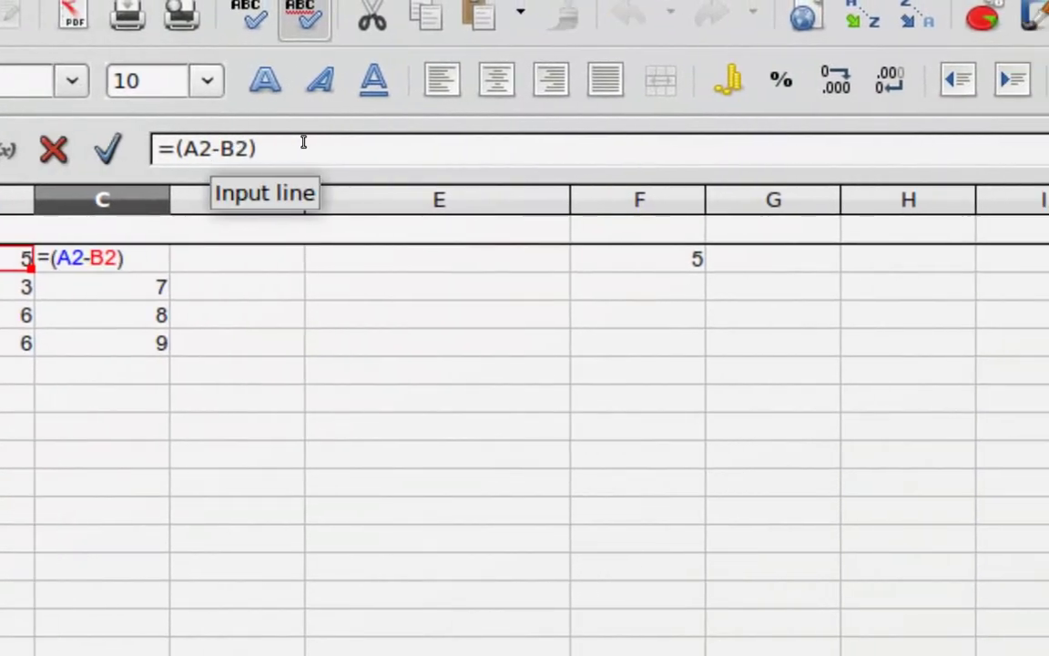
{"action": "key", "text": "Delete"}
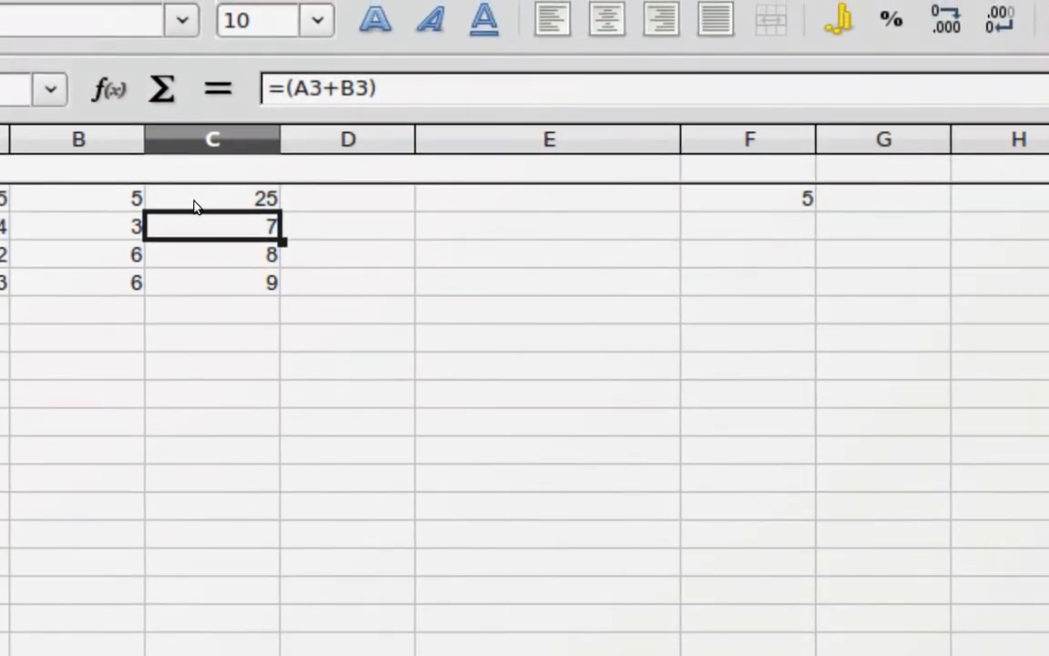
{"action": "left_click", "coordinate": [193, 194]}
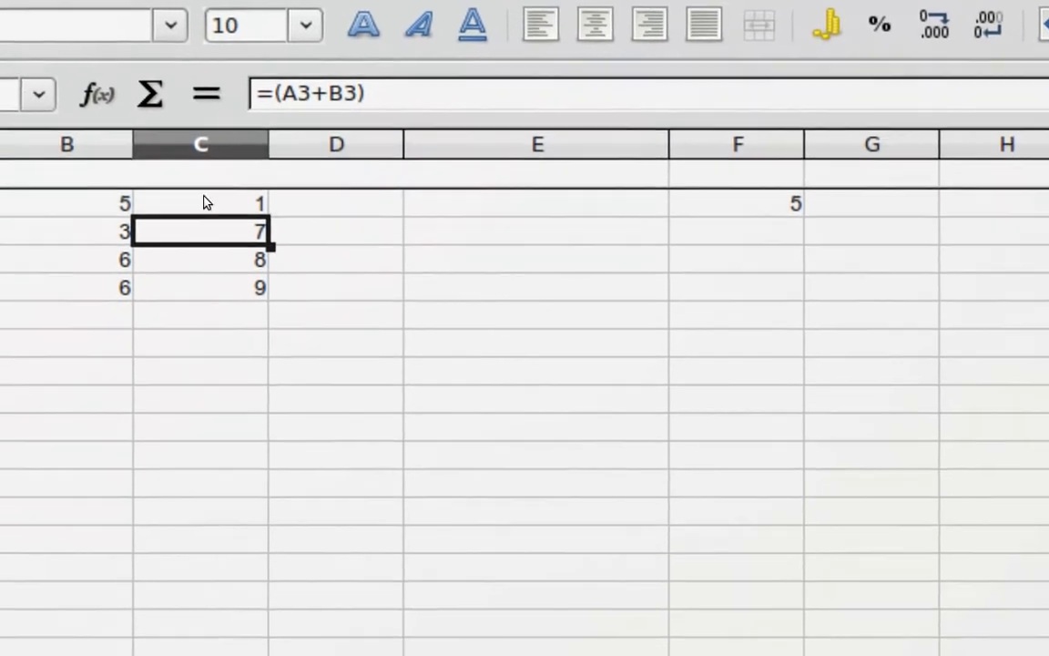
{"action": "left_click", "coordinate": [207, 202]}
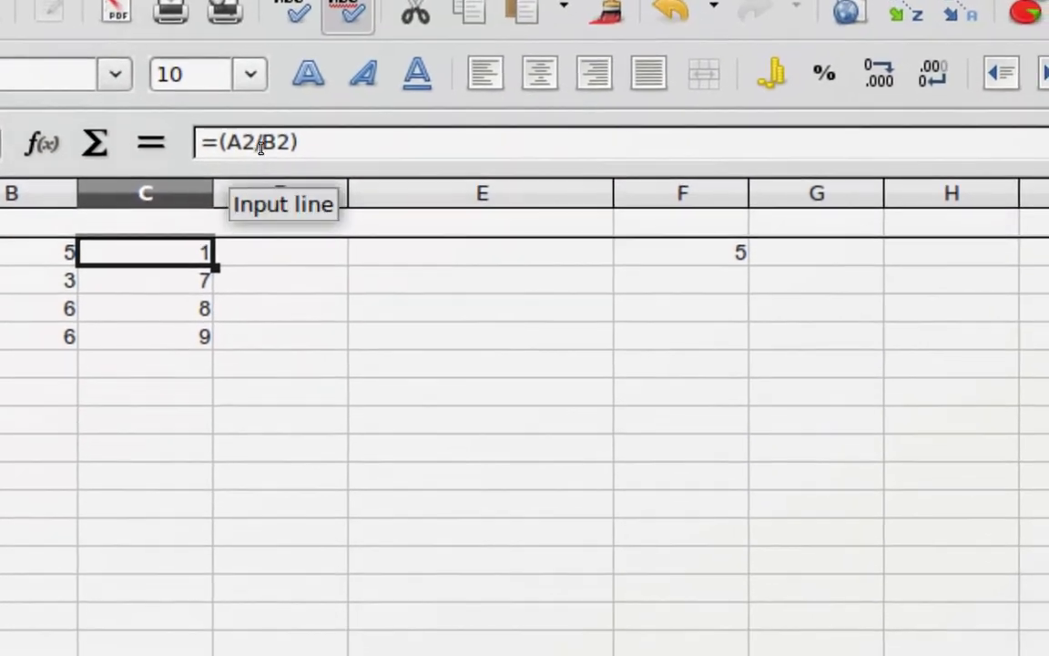
{"action": "left_click", "coordinate": [261, 143]}
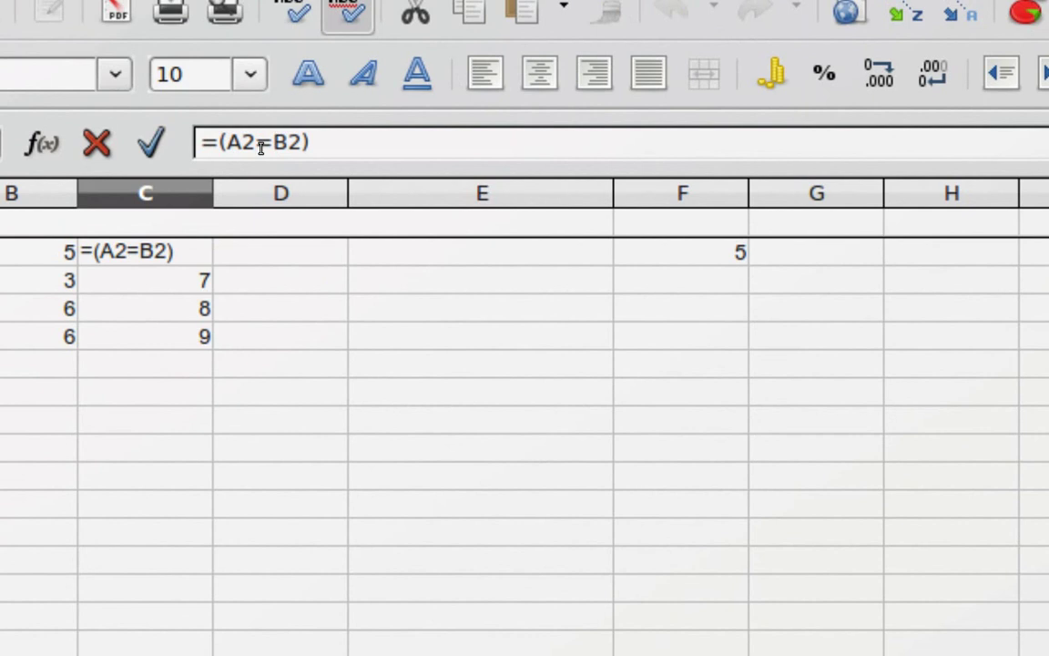
{"action": "key", "text": "Return"}
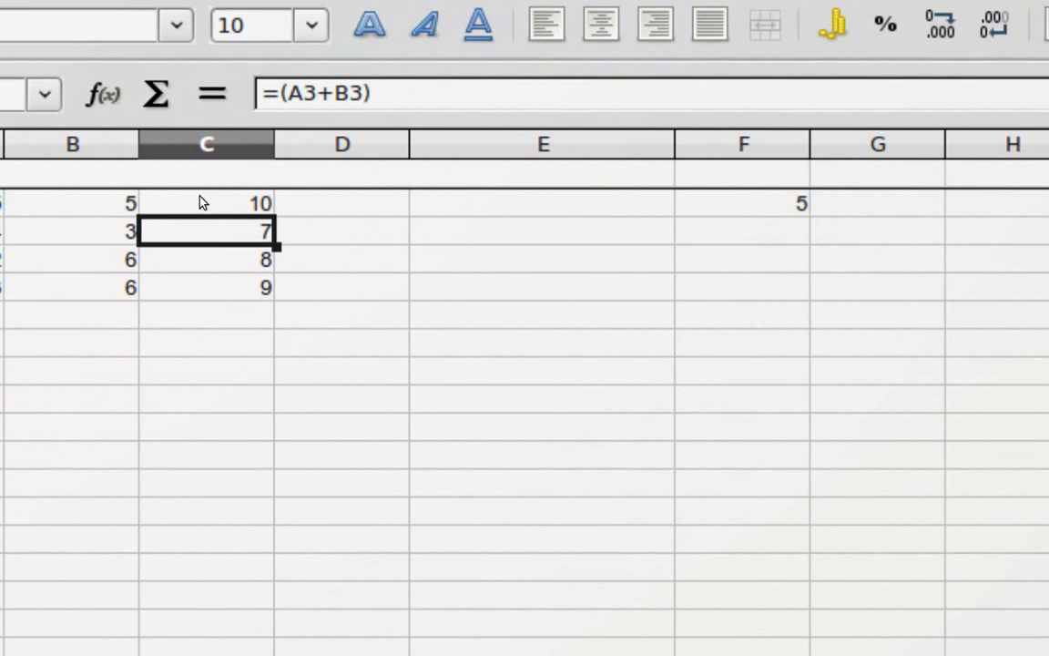
Step: Enter =(C2*$F$2) in D2, multiplying C2 by the fixed F2 value to give 50
{"action": "left_click", "coordinate": [202, 202]}
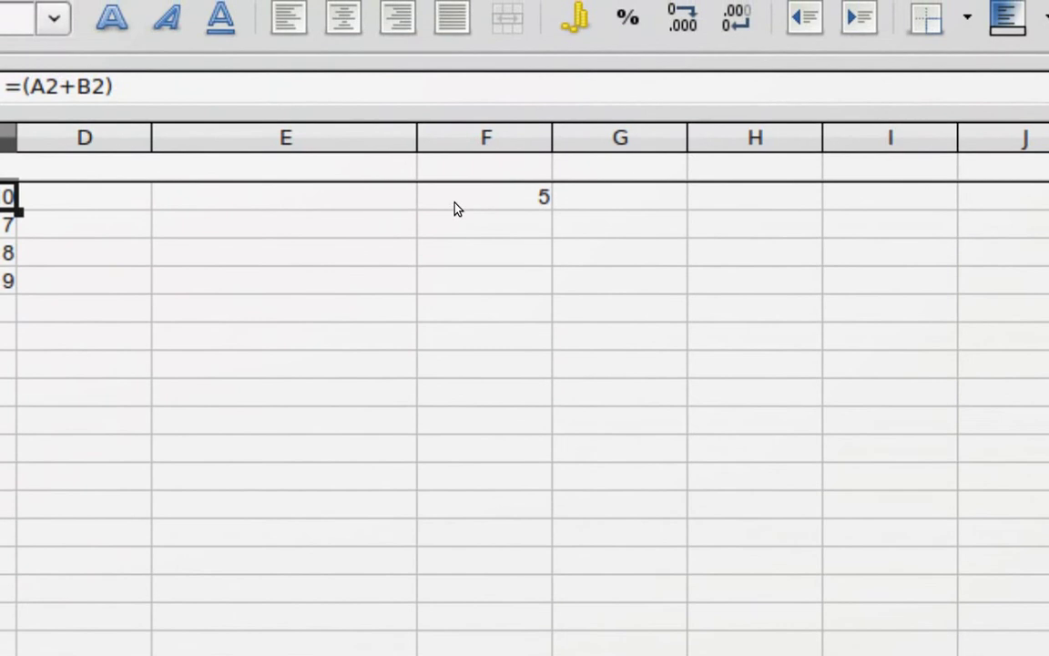
{"action": "left_click", "coordinate": [457, 209]}
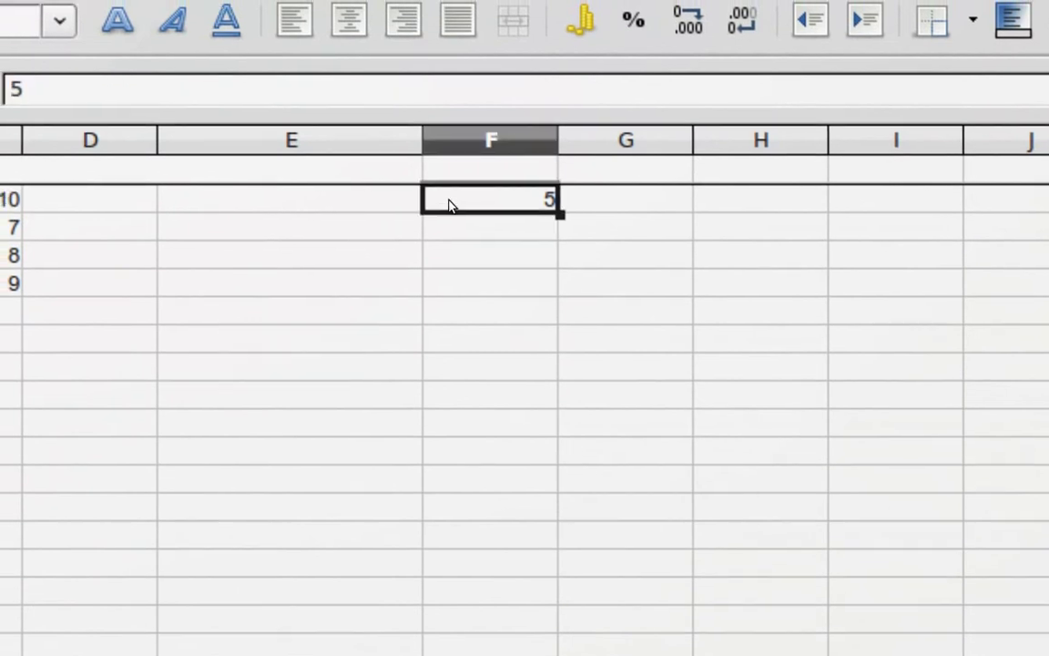
{"action": "left_click", "coordinate": [317, 202]}
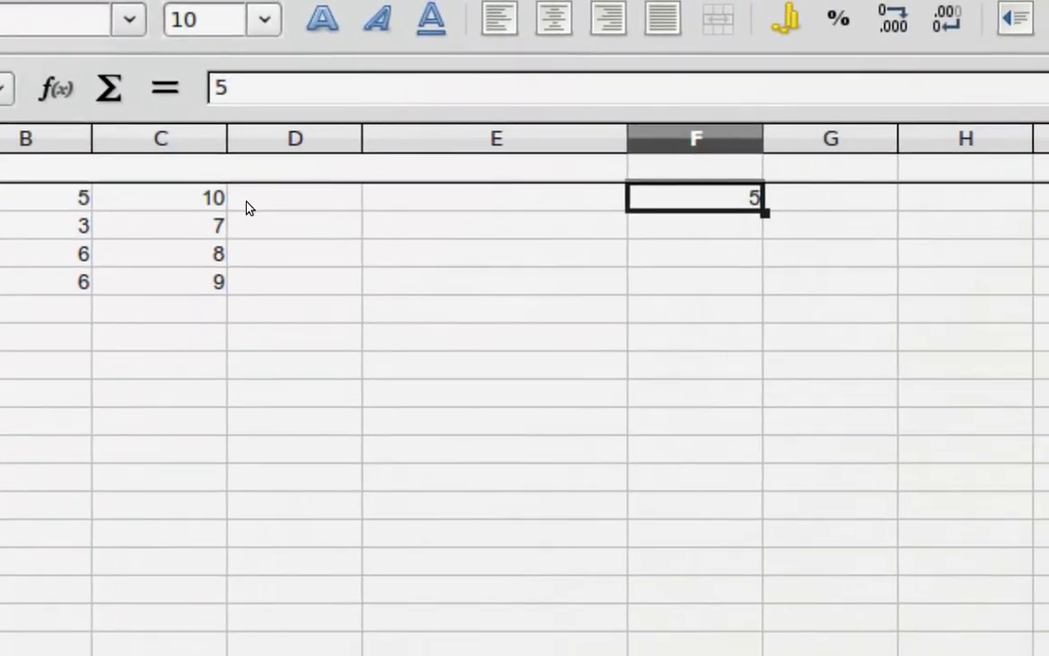
{"action": "left_click", "coordinate": [270, 88]}
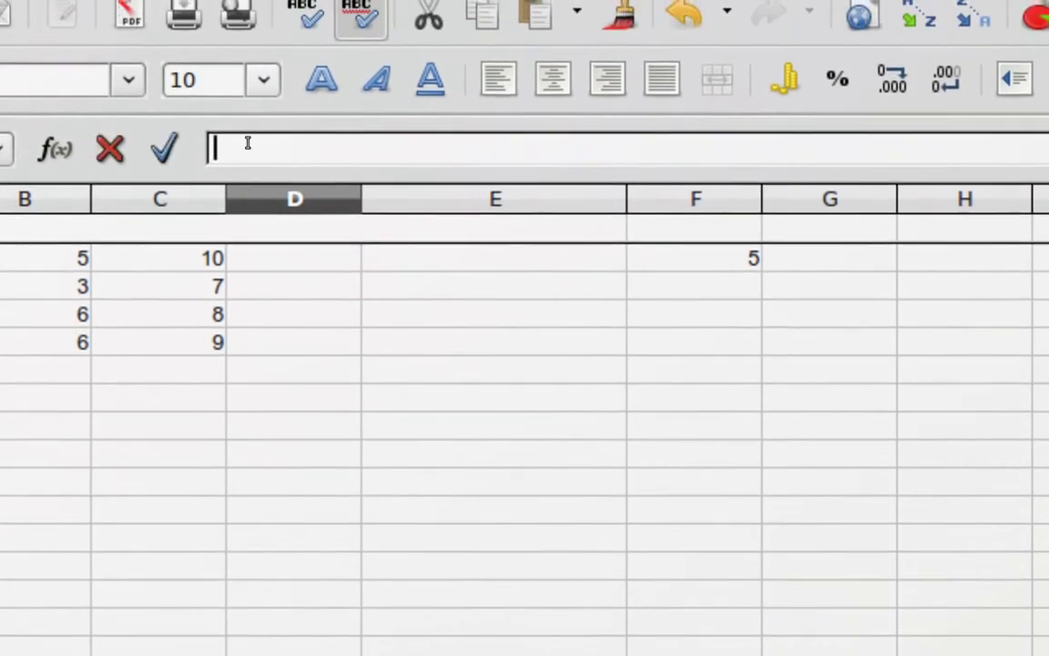
{"action": "type", "text": "=("}
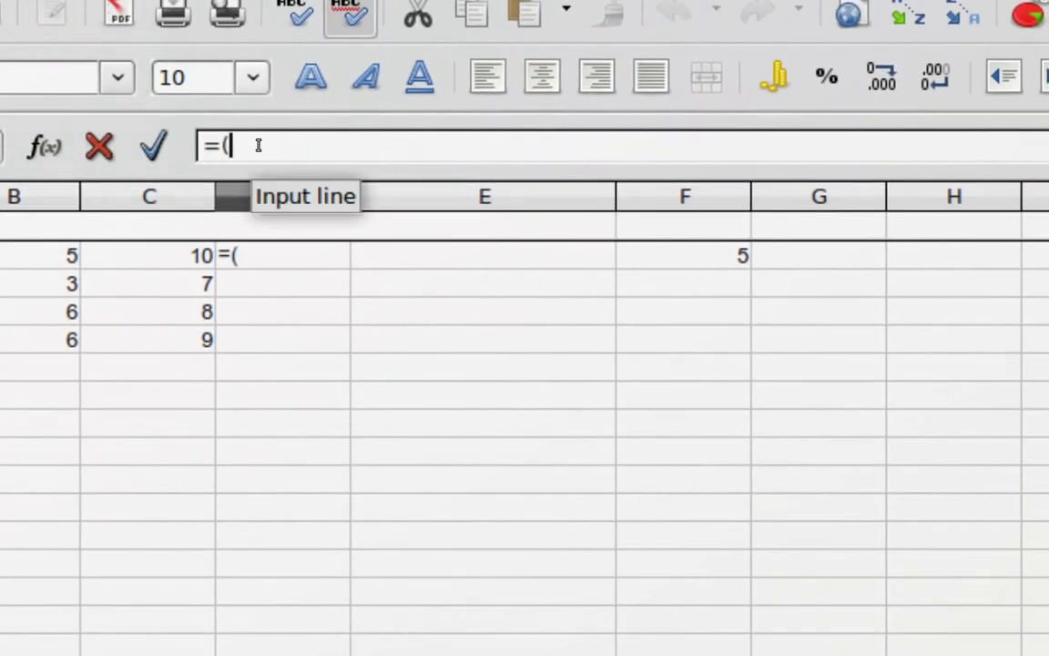
{"action": "type", "text": "C2"}
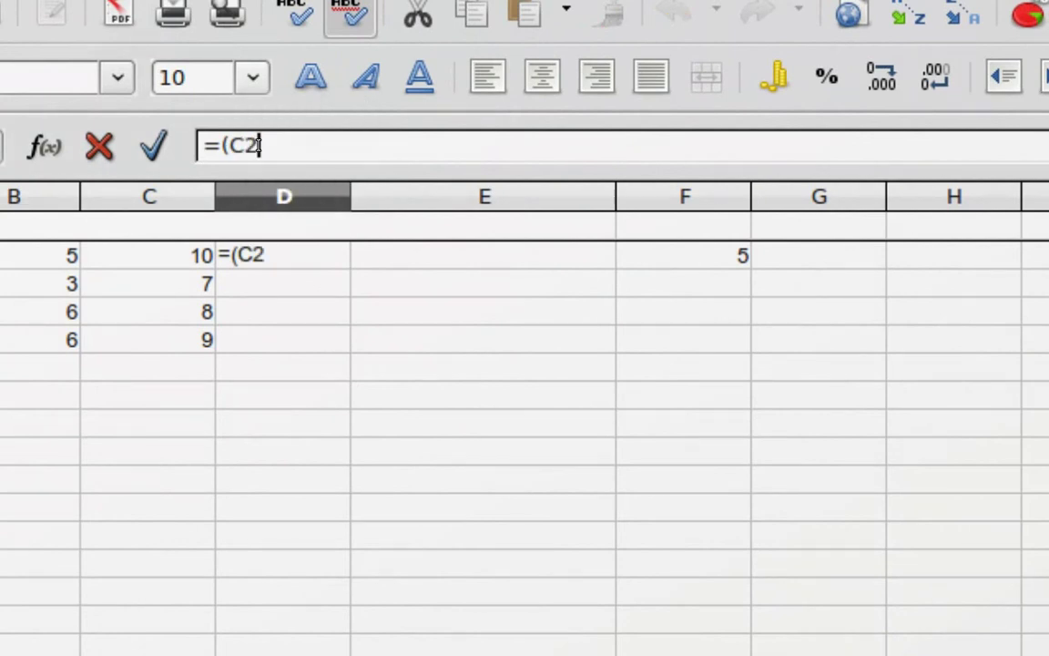
{"action": "type", "text": "*"}
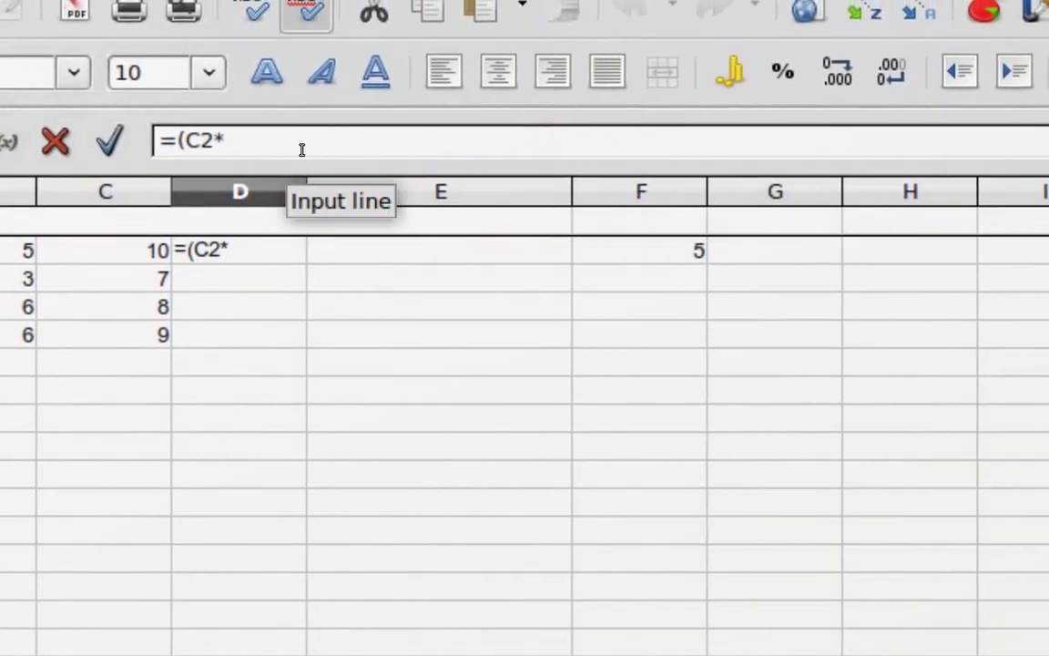
{"action": "type", "text": "$f$2)"}
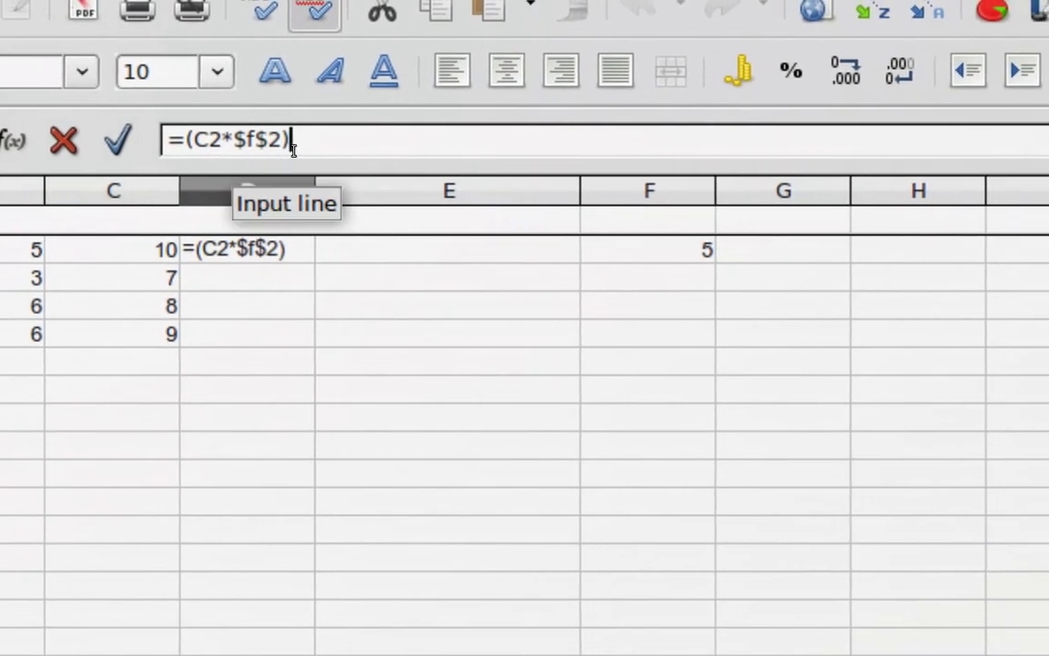
{"action": "key", "text": "Return"}
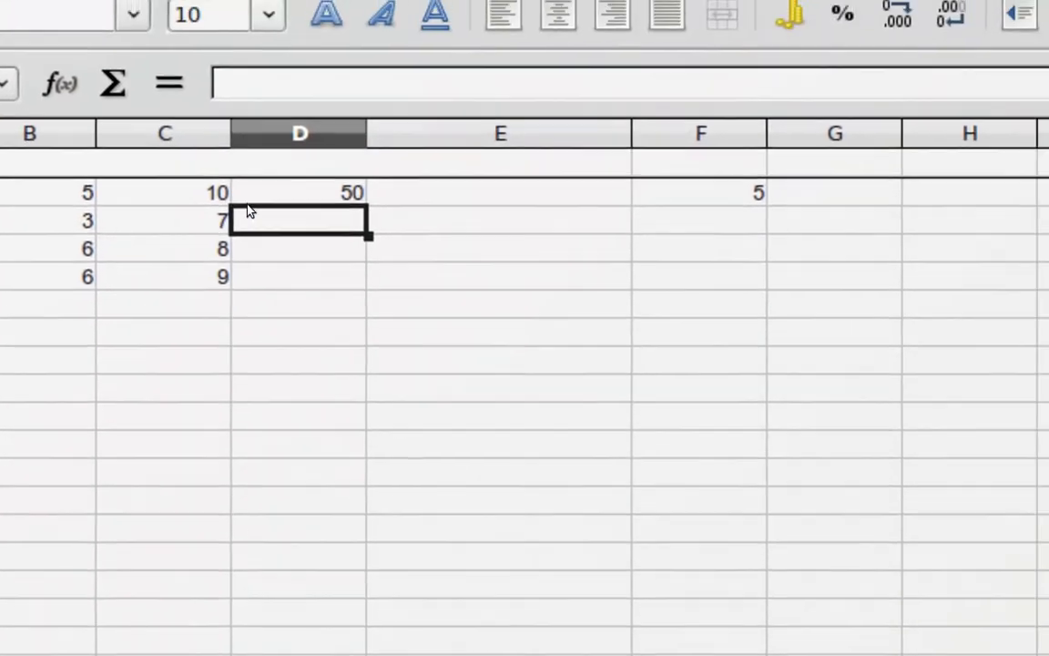
Step: Fill D2's formula down to D5, verify 35, 40, 45, then switch to Sheet2
{"action": "left_click", "coordinate": [357, 194]}
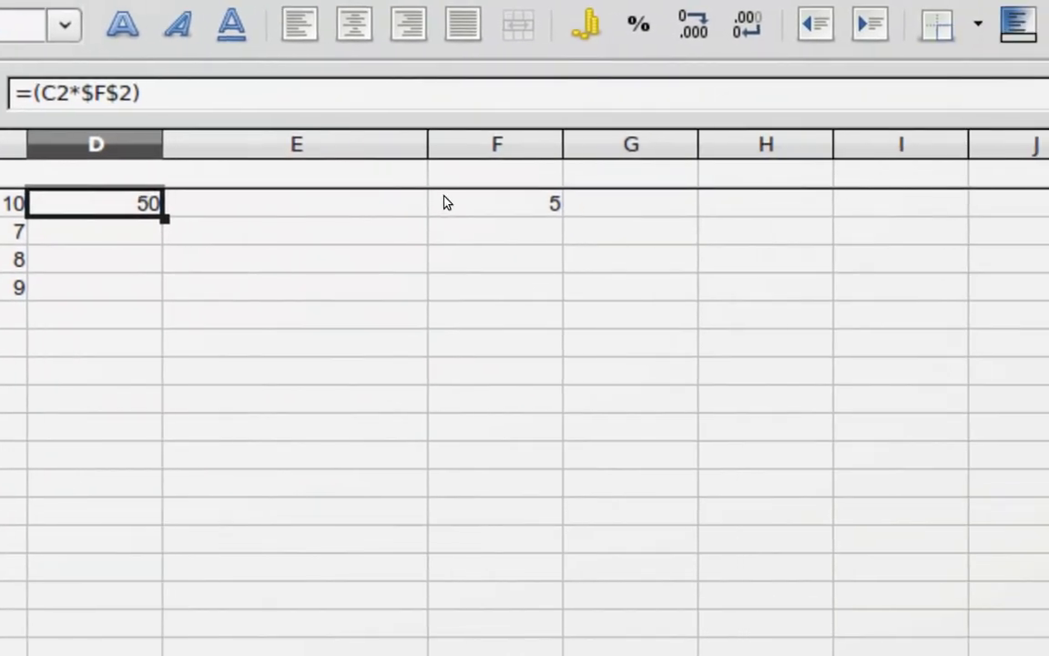
{"action": "left_click", "coordinate": [447, 202]}
{"action": "left_click", "coordinate": [150, 208]}
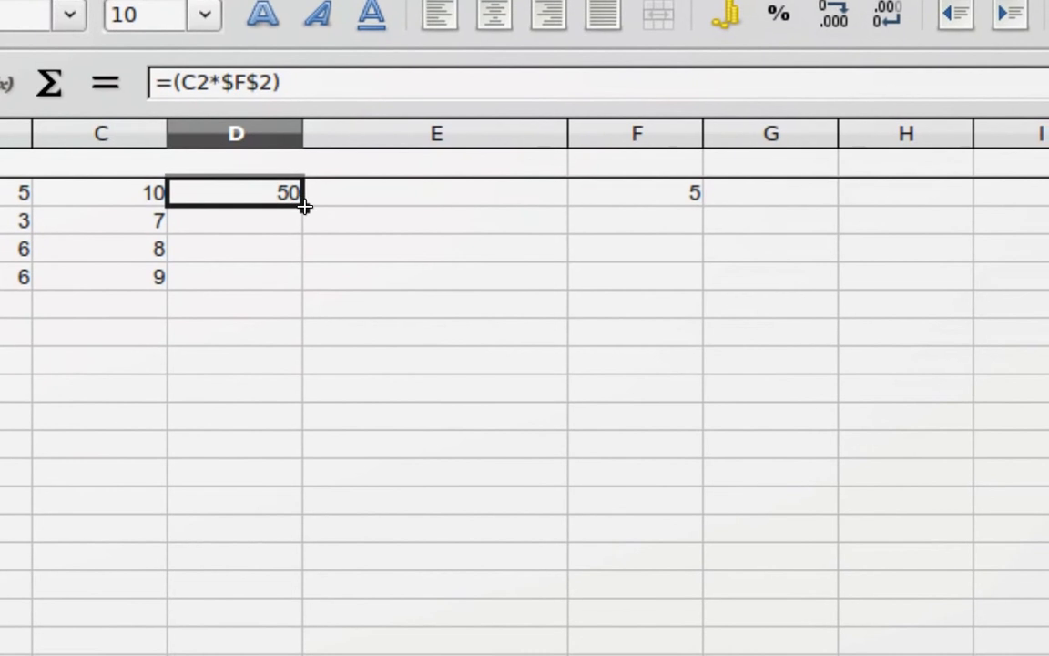
{"action": "left_click_drag", "start_coordinate": [305, 206], "coordinate": [300, 282]}
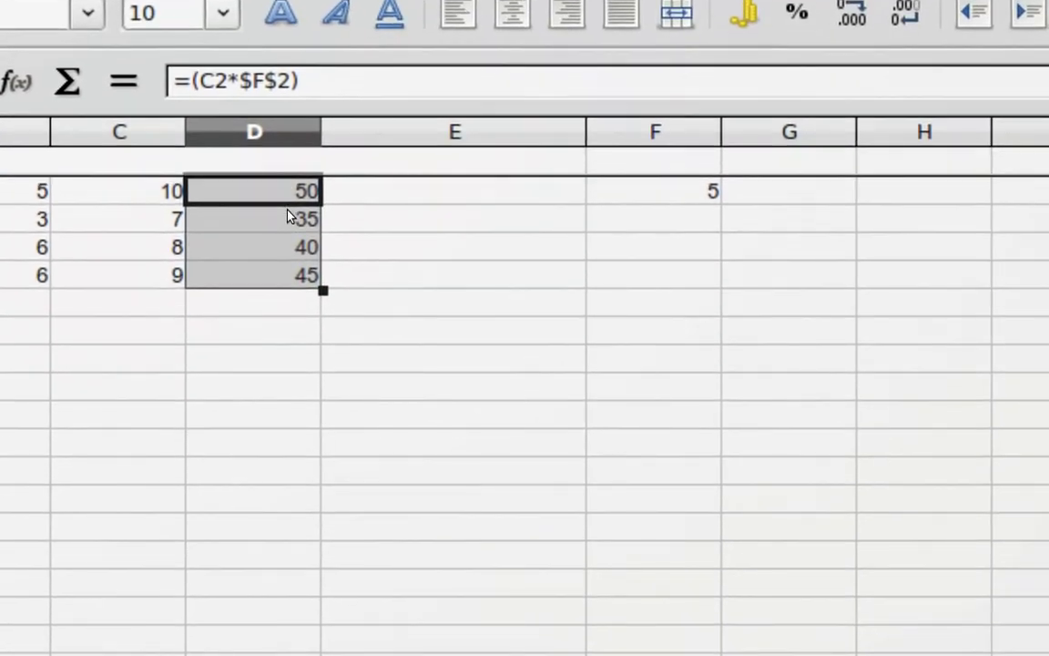
{"action": "left_click", "coordinate": [288, 214]}
{"action": "left_click", "coordinate": [285, 233]}
{"action": "left_click", "coordinate": [278, 256]}
{"action": "left_click", "coordinate": [274, 173]}
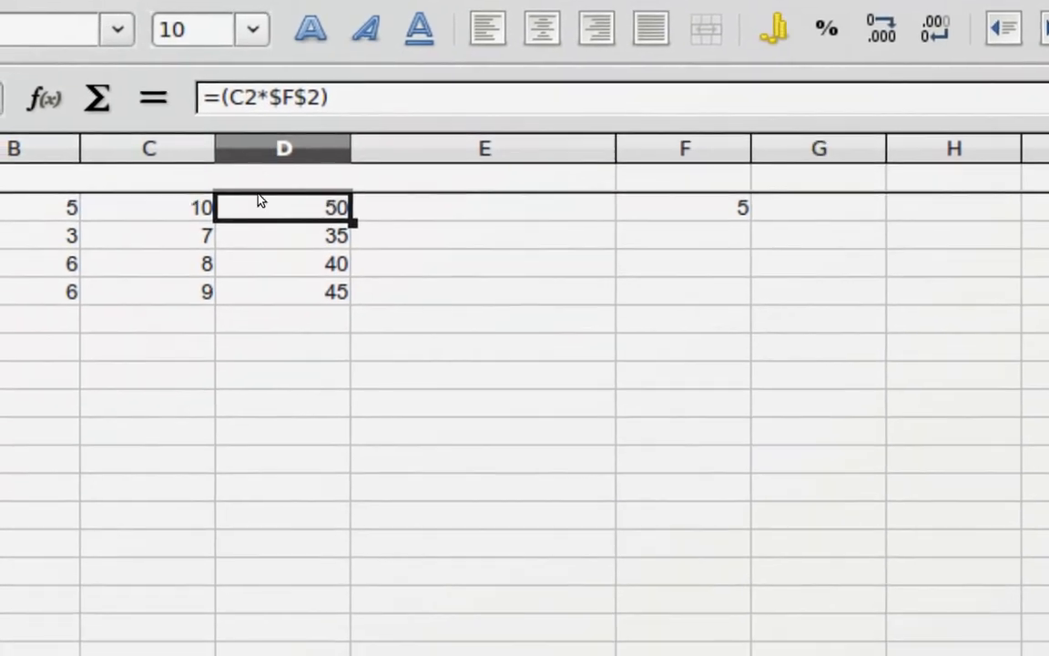
{"action": "left_click", "coordinate": [260, 247]}
{"action": "left_click", "coordinate": [256, 231]}
{"action": "left_click", "coordinate": [256, 246]}
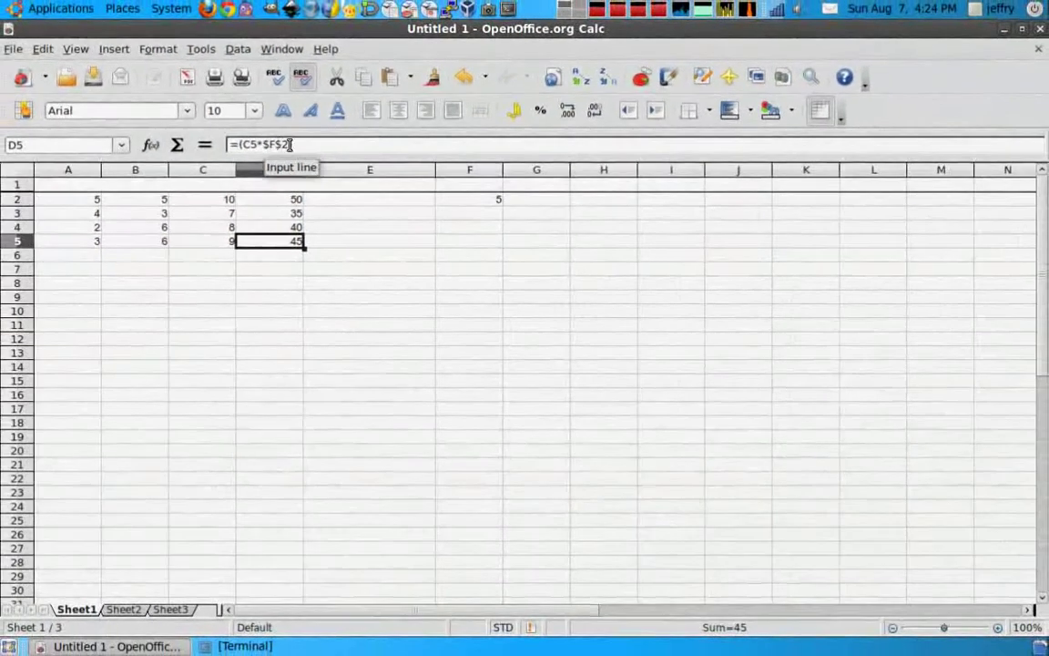
{"action": "left_click", "coordinate": [125, 609]}
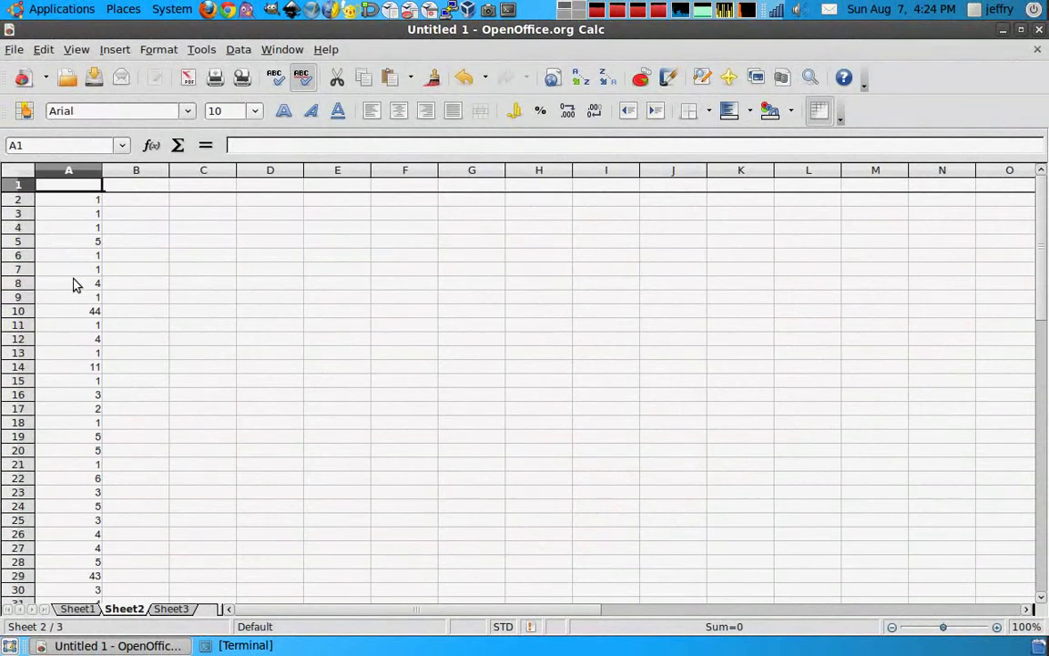
Step: Enter the heading 'Numeros de Estudiantes' in A1 and drag column A wider to fit it
{"action": "scroll", "coordinate": [75, 278], "scroll_direction": "down", "scroll_amount": 5}
{"action": "scroll", "coordinate": [75, 277], "scroll_direction": "up", "scroll_amount": 4}
{"action": "scroll", "coordinate": [75, 277], "scroll_direction": "up", "scroll_amount": 1}
{"action": "type", "text": "Num"}
{"action": "type", "text": "eros de Estudi"}
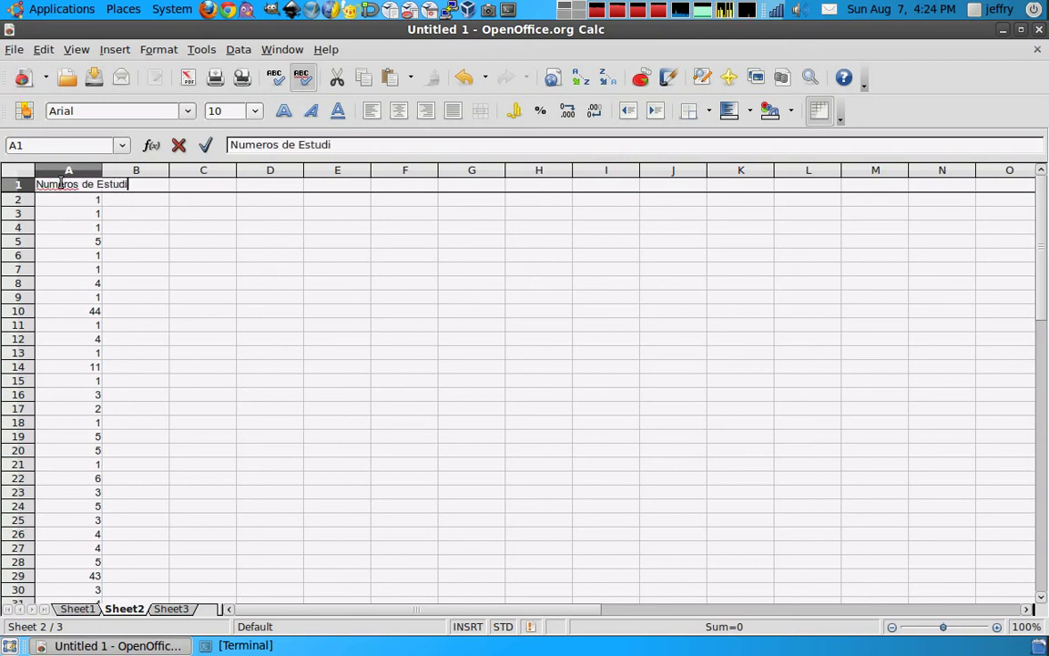
{"action": "type", "text": "tes"}
{"action": "left_click", "coordinate": [77, 172]}
{"action": "left_click", "coordinate": [108, 173]}
{"action": "left_click_drag", "start_coordinate": [102, 172], "coordinate": [170, 169]}
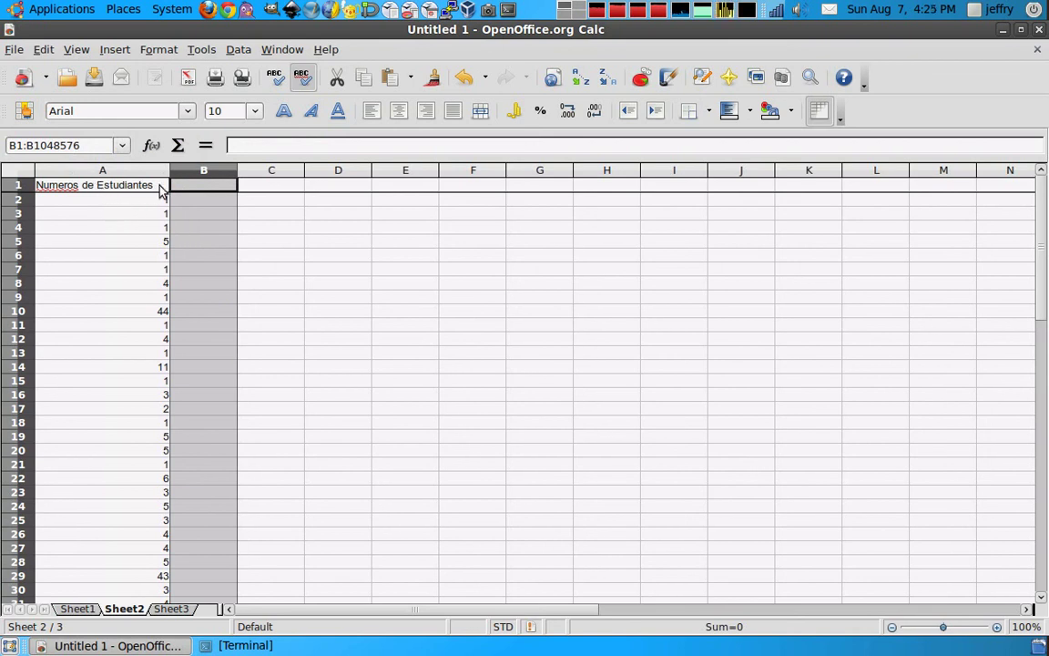
Step: Select A2, apply Window > Freeze, and scroll to test it
{"action": "scroll", "coordinate": [142, 253], "scroll_direction": "down", "scroll_amount": 3}
{"action": "scroll", "coordinate": [143, 246], "scroll_direction": "up", "scroll_amount": 1}
{"action": "scroll", "coordinate": [143, 242], "scroll_direction": "up", "scroll_amount": 2}
{"action": "left_click", "coordinate": [125, 204]}
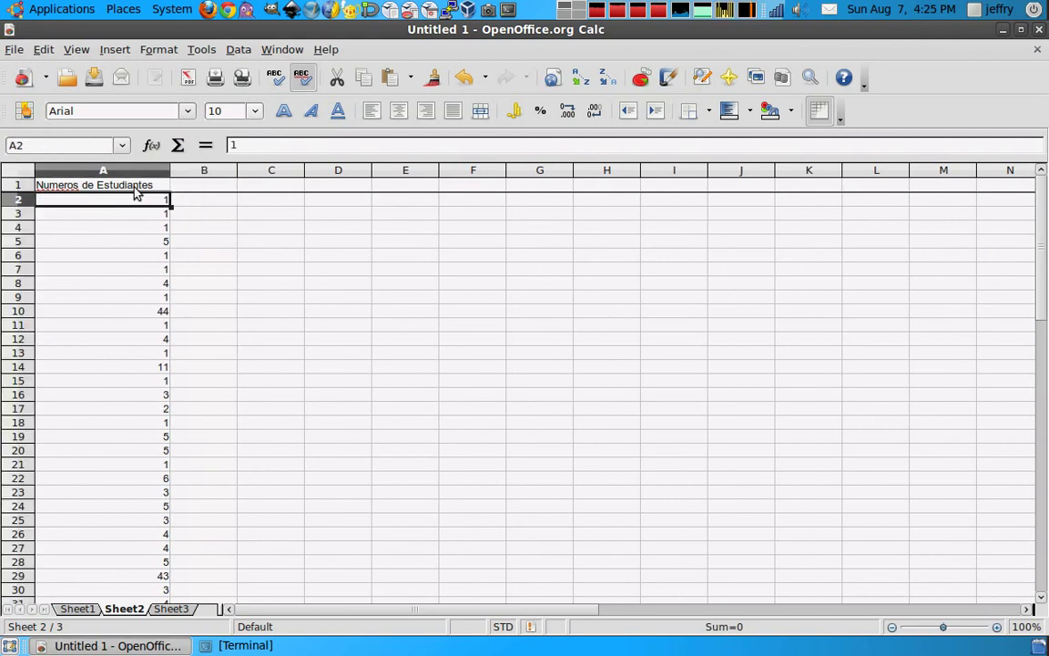
{"action": "left_click", "coordinate": [280, 50]}
{"action": "left_click", "coordinate": [281, 120]}
{"action": "scroll", "coordinate": [217, 237], "scroll_direction": "down", "scroll_amount": 2}
{"action": "scroll", "coordinate": [217, 237], "scroll_direction": "down", "scroll_amount": 3}
{"action": "scroll", "coordinate": [215, 234], "scroll_direction": "up", "scroll_amount": 5}
{"action": "scroll", "coordinate": [136, 201], "scroll_direction": "down", "scroll_amount": 3}
{"action": "scroll", "coordinate": [138, 228], "scroll_direction": "down", "scroll_amount": 3}
{"action": "scroll", "coordinate": [142, 257], "scroll_direction": "down", "scroll_amount": 2}
{"action": "scroll", "coordinate": [142, 258], "scroll_direction": "down", "scroll_amount": 4}
{"action": "scroll", "coordinate": [143, 257], "scroll_direction": "down", "scroll_amount": 3}
{"action": "scroll", "coordinate": [143, 258], "scroll_direction": "up", "scroll_amount": 5}
{"action": "scroll", "coordinate": [138, 255], "scroll_direction": "up", "scroll_amount": 10}
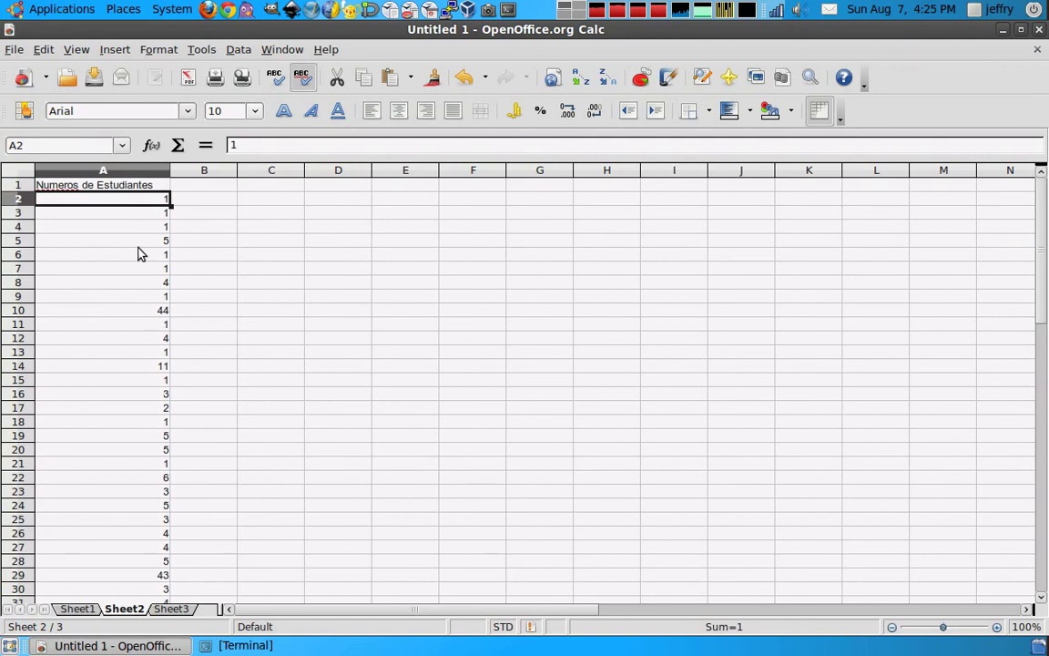
{"action": "scroll", "coordinate": [139, 251], "scroll_direction": "down", "scroll_amount": 5}
{"action": "scroll", "coordinate": [138, 251], "scroll_direction": "up", "scroll_amount": 2}
{"action": "scroll", "coordinate": [138, 251], "scroll_direction": "up", "scroll_amount": 3}
{"action": "scroll", "coordinate": [118, 217], "scroll_direction": "down", "scroll_amount": 5}
{"action": "scroll", "coordinate": [118, 218], "scroll_direction": "down", "scroll_amount": 5}
{"action": "scroll", "coordinate": [118, 216], "scroll_direction": "up", "scroll_amount": 1}
{"action": "scroll", "coordinate": [118, 214], "scroll_direction": "up", "scroll_amount": 10}
{"action": "scroll", "coordinate": [118, 213], "scroll_direction": "down", "scroll_amount": 3}
{"action": "scroll", "coordinate": [118, 211], "scroll_direction": "up", "scroll_amount": 1}
{"action": "scroll", "coordinate": [117, 211], "scroll_direction": "up", "scroll_amount": 2}
Step: Reapply the freeze at A2 and scroll to confirm row 1 stays fixed
{"action": "left_click", "coordinate": [117, 187]}
{"action": "left_click", "coordinate": [107, 199]}
{"action": "left_click", "coordinate": [274, 51]}
{"action": "left_click", "coordinate": [285, 122]}
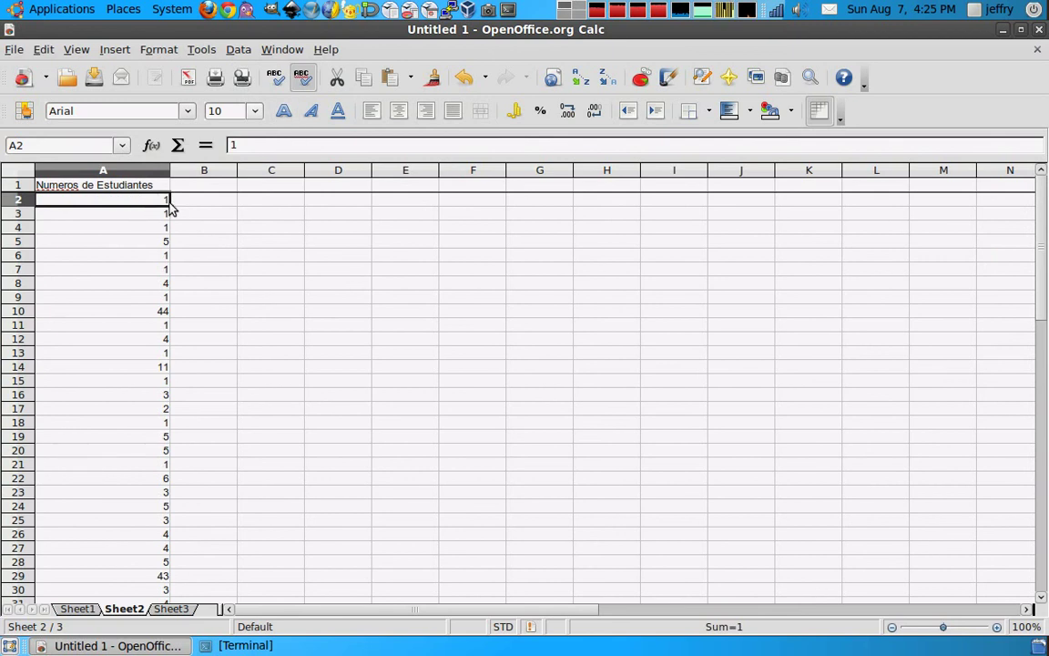
{"action": "scroll", "coordinate": [176, 207], "scroll_direction": "down", "scroll_amount": 3}
{"action": "scroll", "coordinate": [176, 207], "scroll_direction": "down", "scroll_amount": 9}
{"action": "scroll", "coordinate": [176, 207], "scroll_direction": "down", "scroll_amount": 6}
{"action": "scroll", "coordinate": [176, 207], "scroll_direction": "up", "scroll_amount": 9}
{"action": "scroll", "coordinate": [175, 207], "scroll_direction": "up", "scroll_amount": 5}
{"action": "scroll", "coordinate": [173, 206], "scroll_direction": "up", "scroll_amount": 3}
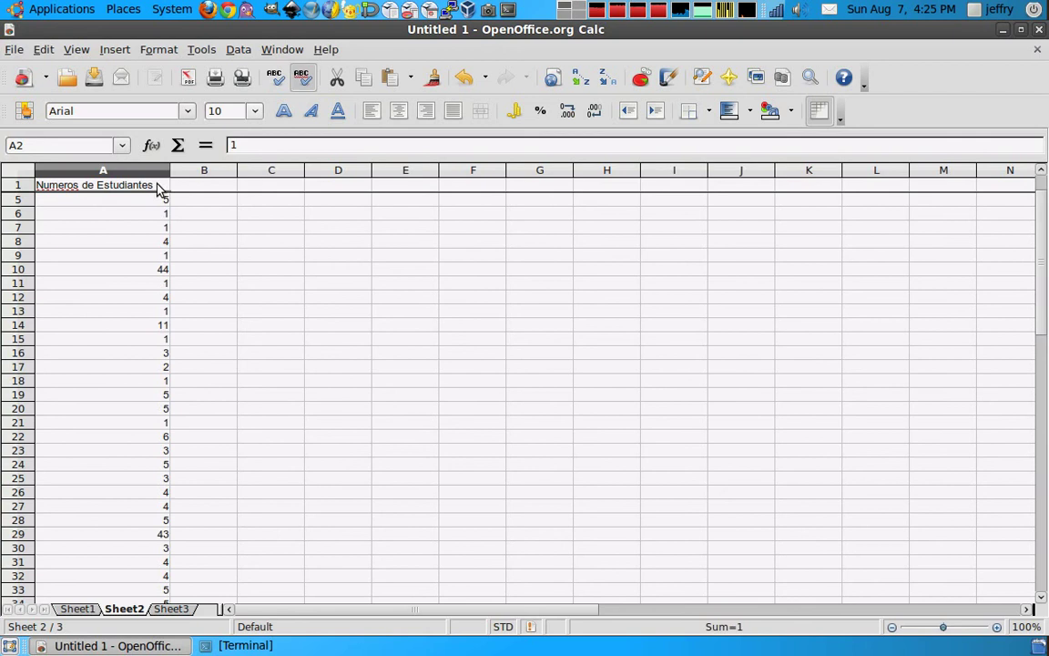
{"action": "scroll", "coordinate": [510, 213], "scroll_direction": "up", "scroll_amount": 1}
{"action": "scroll", "coordinate": [143, 243], "scroll_direction": "down", "scroll_amount": 3}
Step: Type the test headings eeerrr, tttt and yyyy into B1, C1 and D1
{"action": "left_click", "coordinate": [205, 185]}
{"action": "type", "text": "eeerrr"}
{"action": "left_click", "coordinate": [300, 189]}
{"action": "type", "text": "tttt"}
{"action": "left_click", "coordinate": [323, 187]}
{"action": "type", "text": "yyyy"}
Step: Scroll to confirm the headings stay frozen, then go to Sheet3's contact table
{"action": "scroll", "coordinate": [390, 289], "scroll_direction": "up", "scroll_amount": 3}
{"action": "scroll", "coordinate": [390, 289], "scroll_direction": "down", "scroll_amount": 1}
{"action": "scroll", "coordinate": [390, 289], "scroll_direction": "down", "scroll_amount": 6}
{"action": "scroll", "coordinate": [390, 289], "scroll_direction": "down", "scroll_amount": 9}
{"action": "scroll", "coordinate": [387, 288], "scroll_direction": "up", "scroll_amount": 8}
{"action": "scroll", "coordinate": [387, 288], "scroll_direction": "up", "scroll_amount": 8}
{"action": "scroll", "coordinate": [383, 303], "scroll_direction": "down", "scroll_amount": 5}
{"action": "scroll", "coordinate": [383, 304], "scroll_direction": "down", "scroll_amount": 7}
{"action": "scroll", "coordinate": [384, 304], "scroll_direction": "down", "scroll_amount": 6}
{"action": "scroll", "coordinate": [383, 303], "scroll_direction": "up", "scroll_amount": 3}
{"action": "scroll", "coordinate": [383, 303], "scroll_direction": "up", "scroll_amount": 7}
{"action": "scroll", "coordinate": [384, 304], "scroll_direction": "up", "scroll_amount": 6}
{"action": "scroll", "coordinate": [384, 303], "scroll_direction": "up", "scroll_amount": 3}
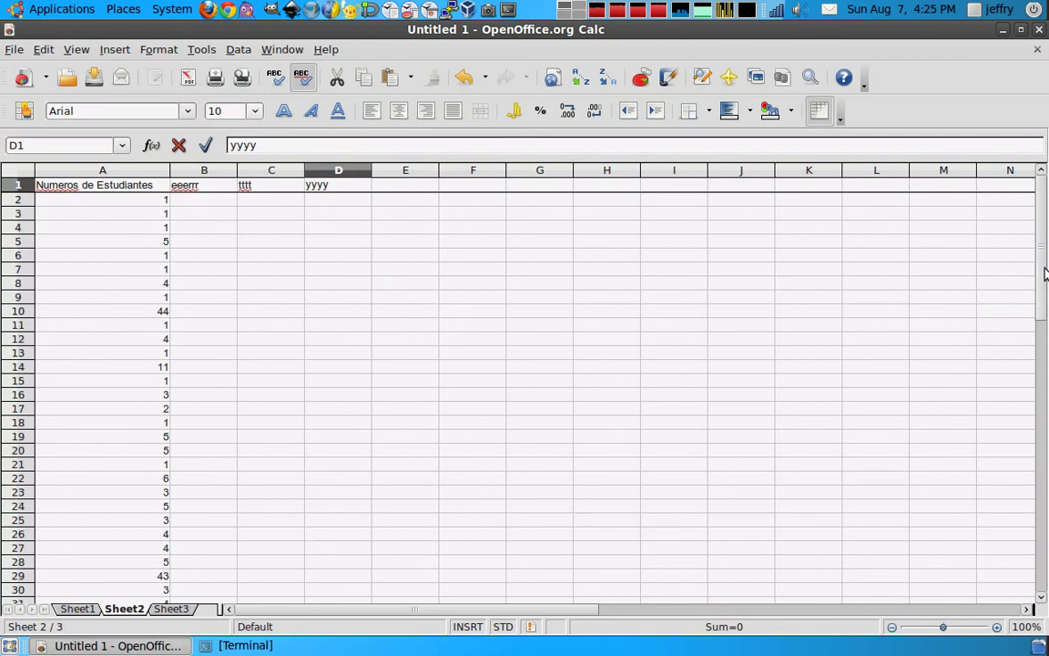
{"action": "left_click", "coordinate": [168, 608]}
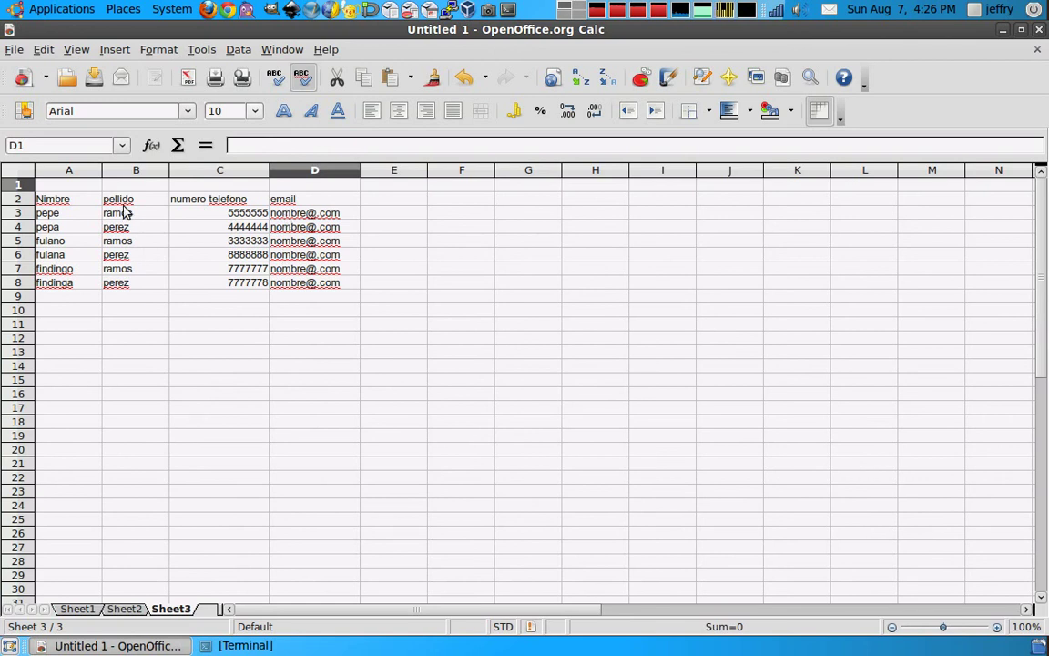
Step: Merge and centre A1:D1 and type the title 'Empleados' into it
{"action": "left_click_drag", "start_coordinate": [88, 187], "coordinate": [305, 186]}
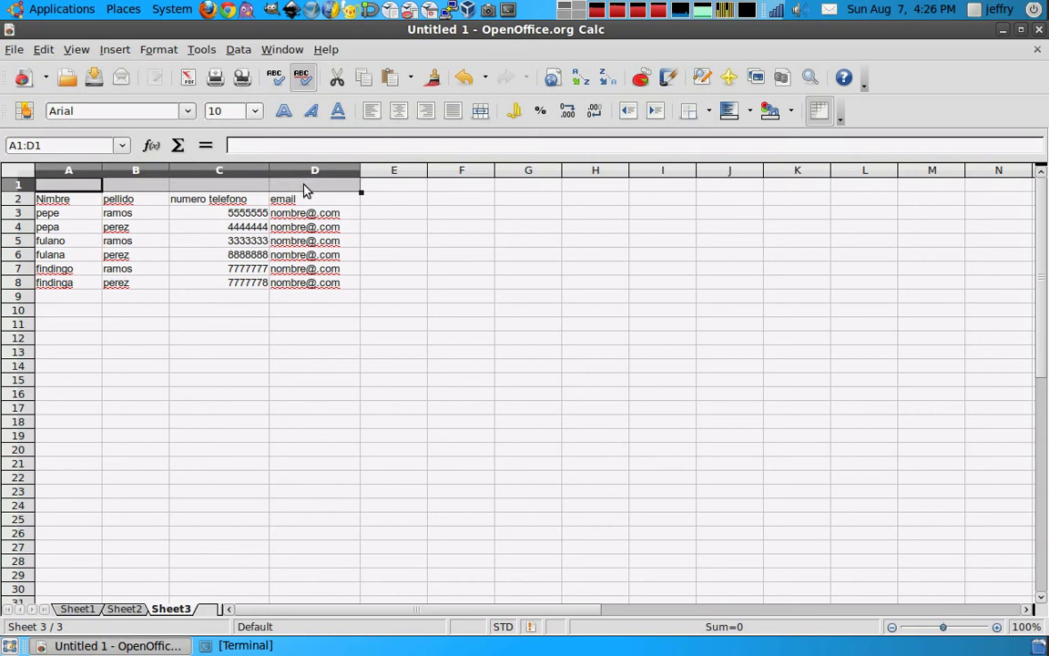
{"action": "left_click", "coordinate": [480, 111]}
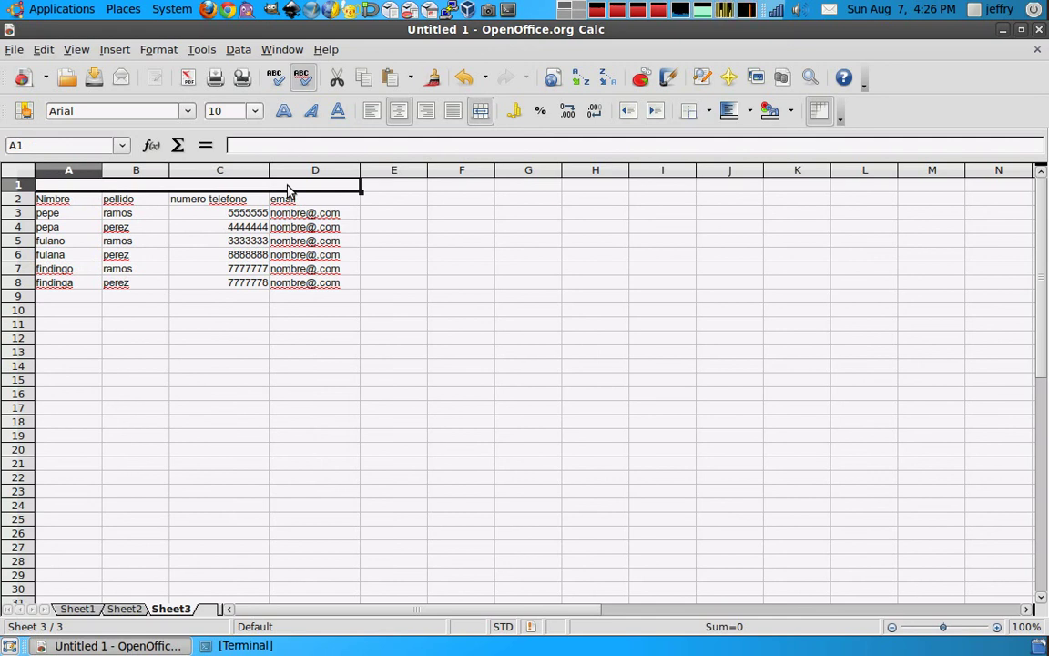
{"action": "type", "text": "Empleados"}
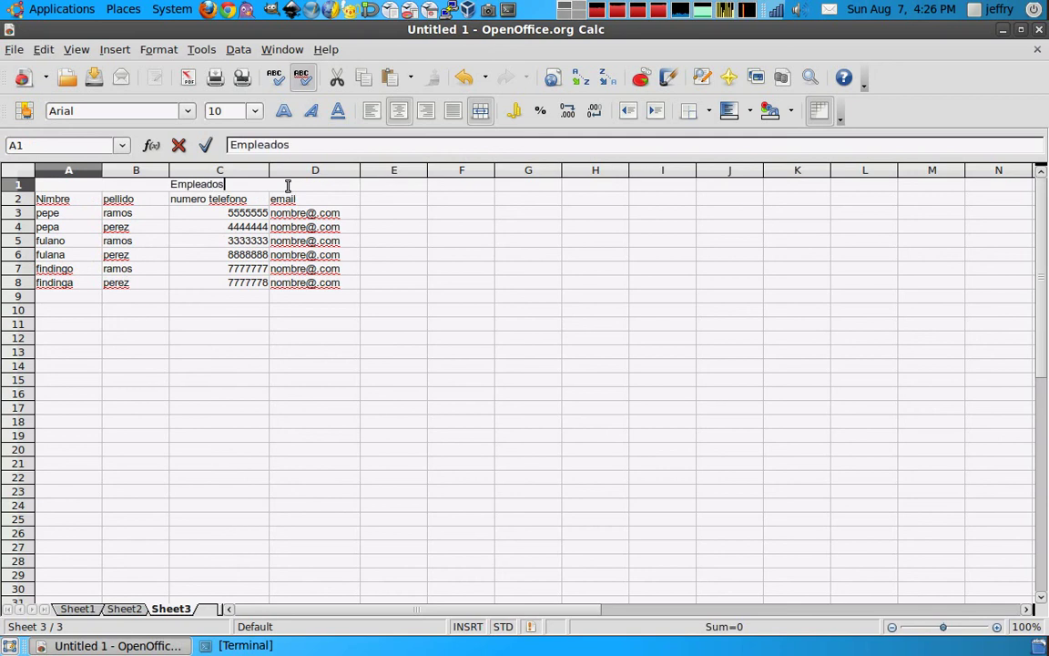
{"action": "left_click", "coordinate": [383, 211]}
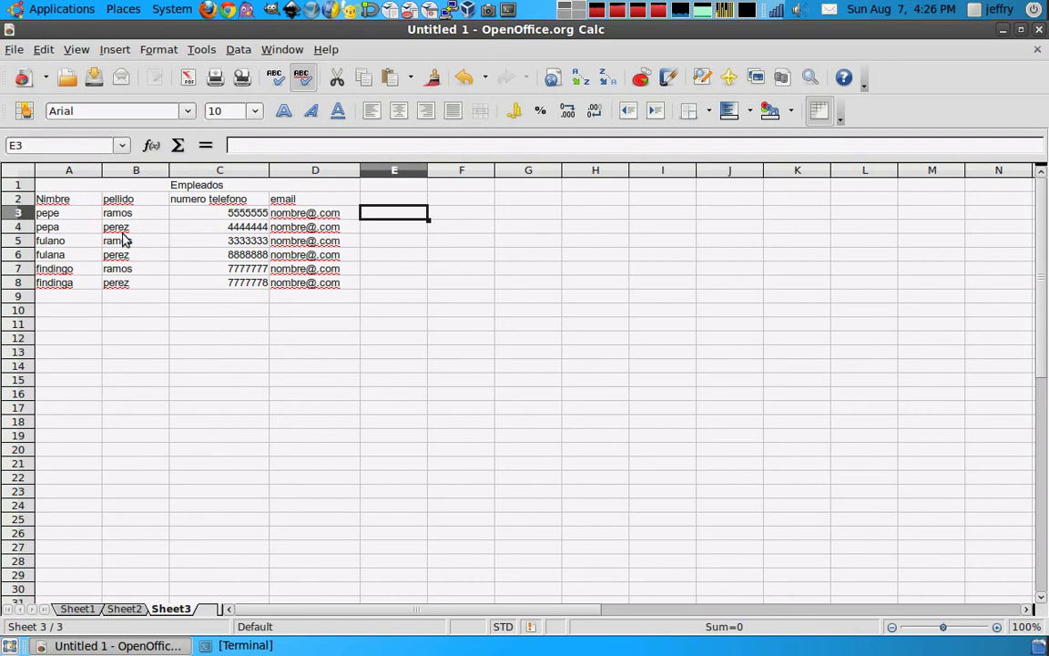
Step: Open Format Cells for the merged Empleados title and look through its tabs
{"action": "left_click", "coordinate": [151, 188]}
{"action": "right_click", "coordinate": [205, 188]}
{"action": "left_click", "coordinate": [239, 216]}
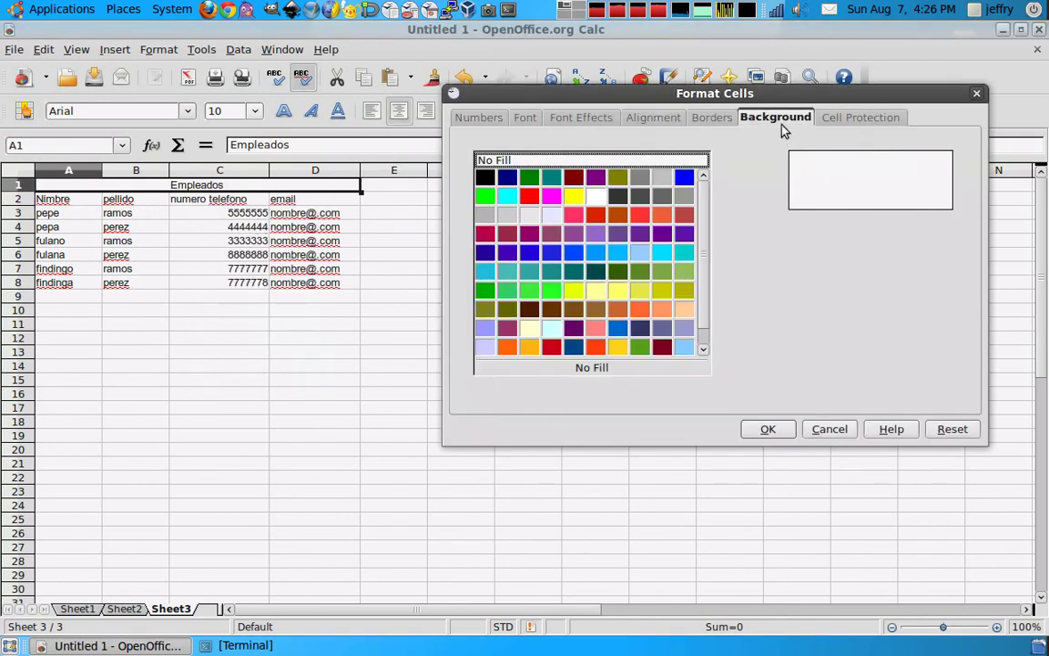
{"action": "left_click", "coordinate": [715, 118]}
{"action": "left_click", "coordinate": [638, 118]}
{"action": "left_click", "coordinate": [570, 123]}
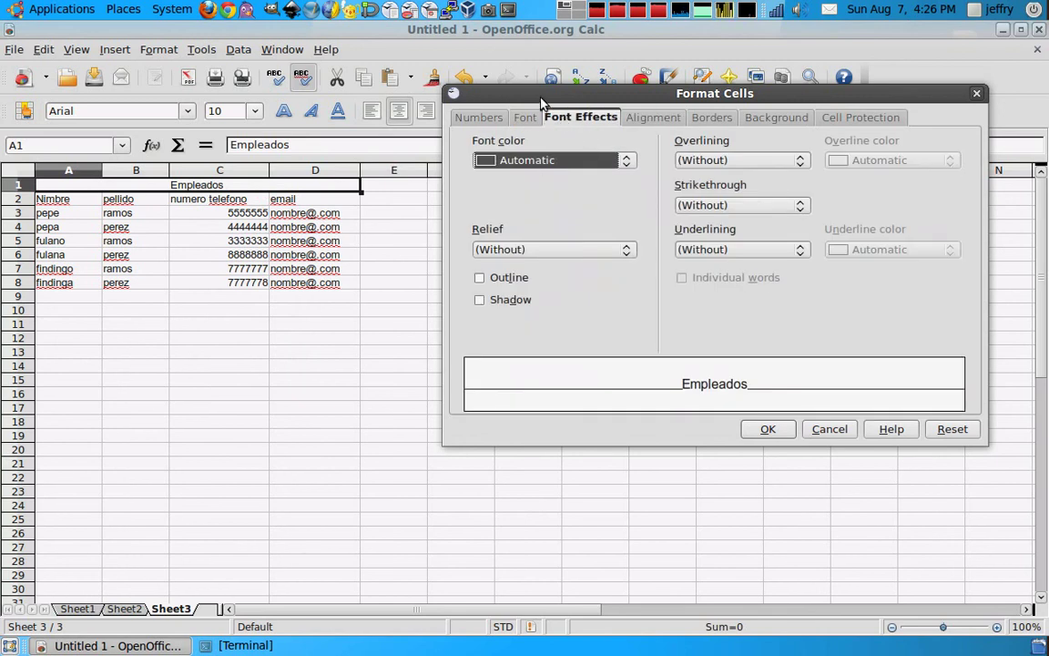
{"action": "left_click", "coordinate": [530, 117]}
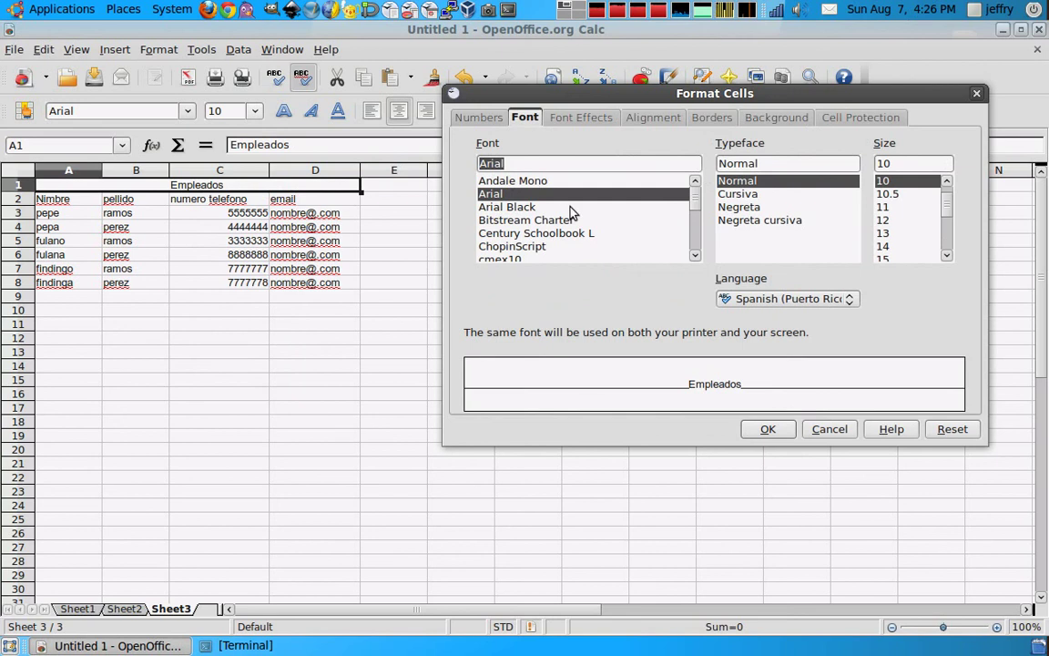
{"action": "left_click", "coordinate": [480, 118]}
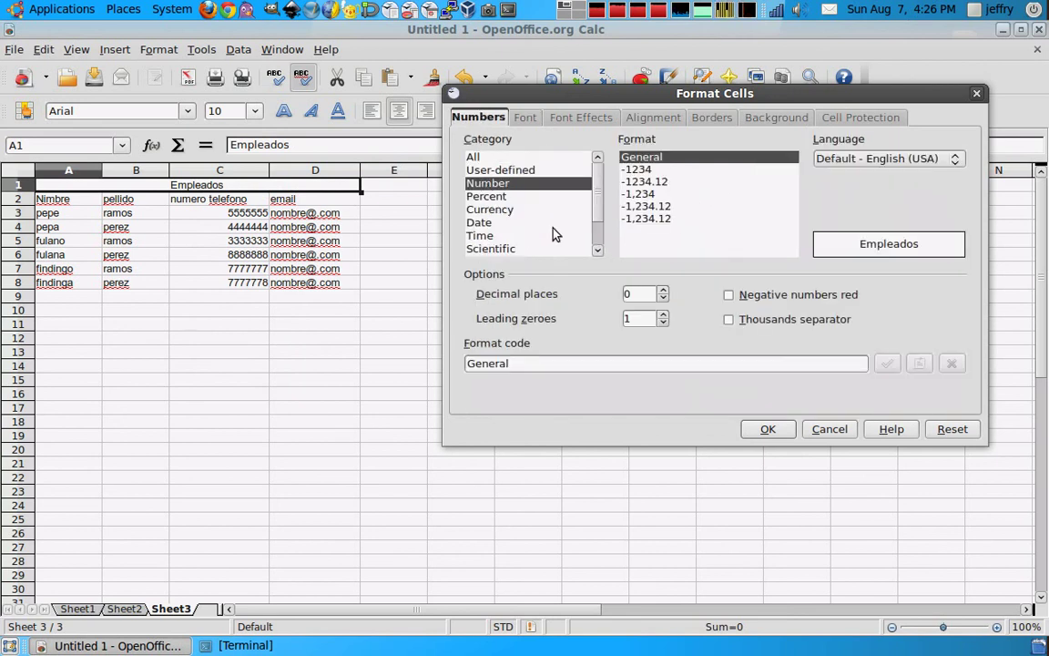
Step: Give the title a light blue background and a 1.00 pt outer border, and apply
{"action": "left_click", "coordinate": [765, 117]}
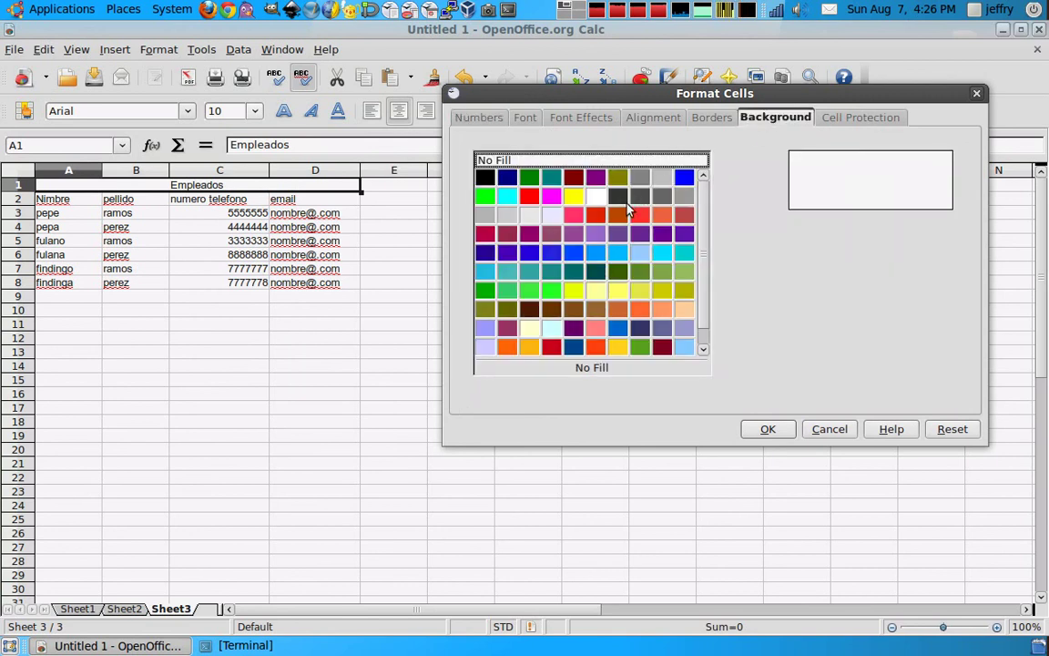
{"action": "left_click", "coordinate": [684, 176]}
{"action": "left_click", "coordinate": [711, 116]}
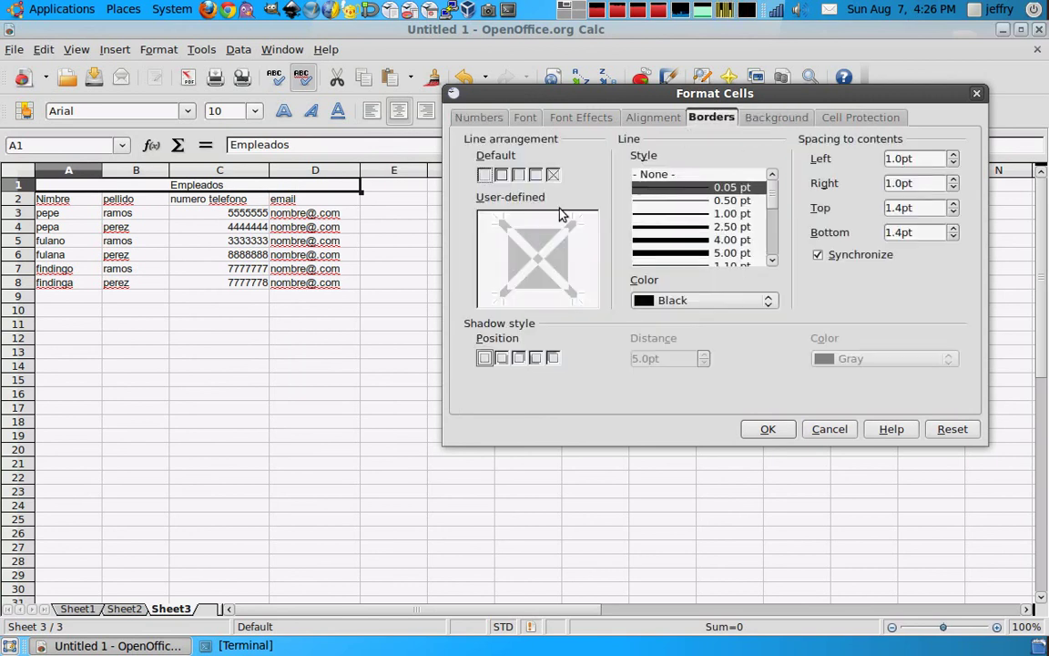
{"action": "left_click", "coordinate": [665, 213]}
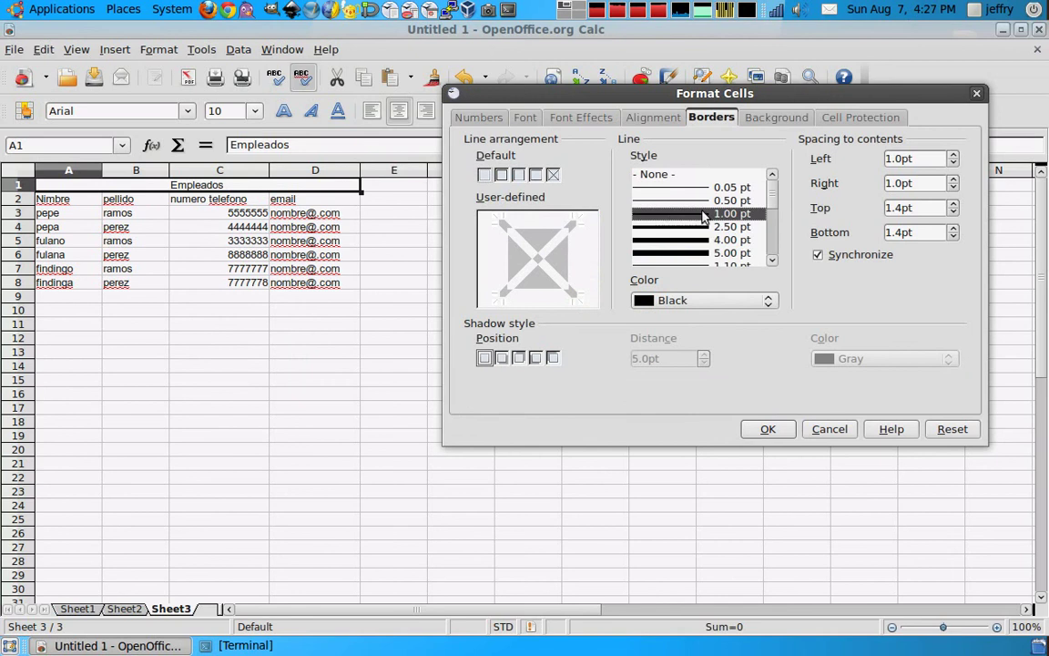
{"action": "left_click", "coordinate": [502, 175]}
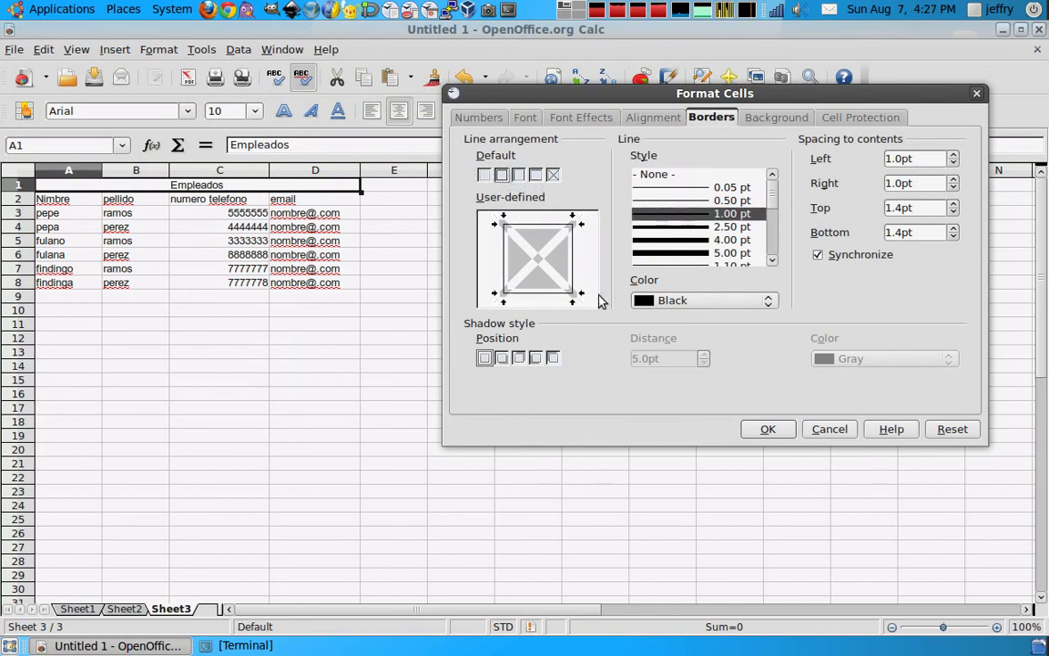
{"action": "left_click", "coordinate": [770, 430]}
Step: Select and deselect the Empleados title cell to inspect its new formatting
{"action": "left_click", "coordinate": [380, 187]}
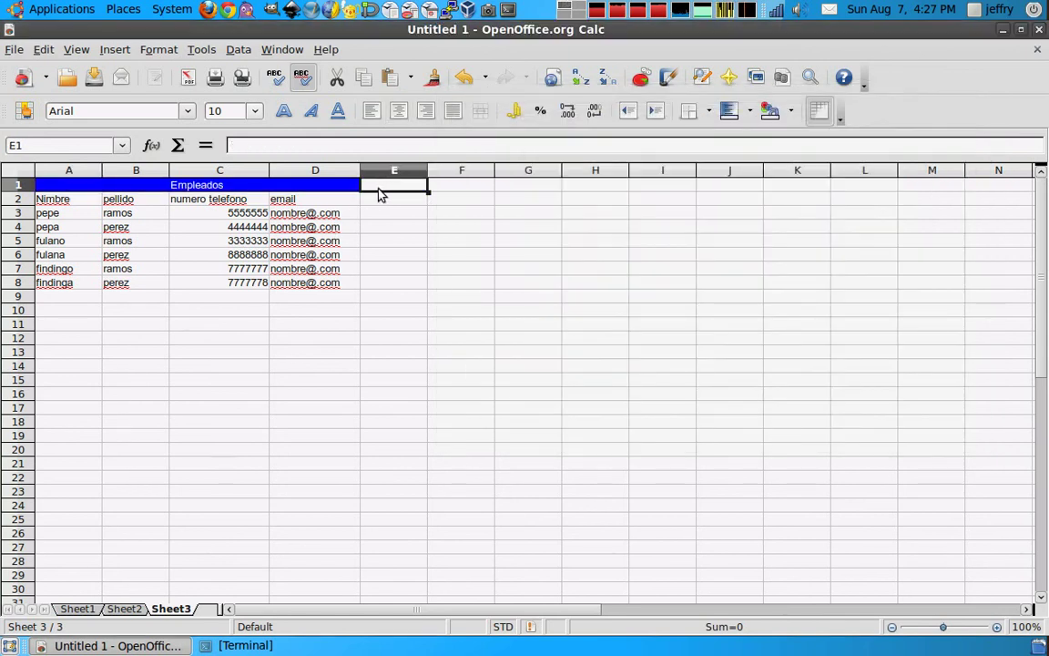
{"action": "left_click", "coordinate": [355, 187]}
{"action": "left_click", "coordinate": [391, 226]}
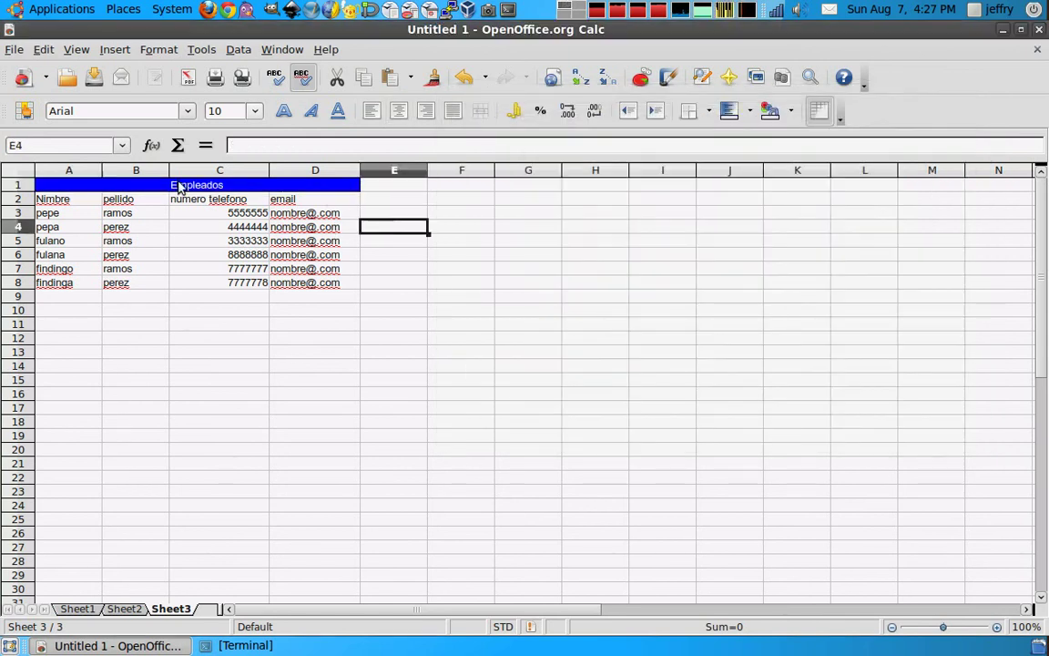
{"action": "left_click", "coordinate": [323, 189]}
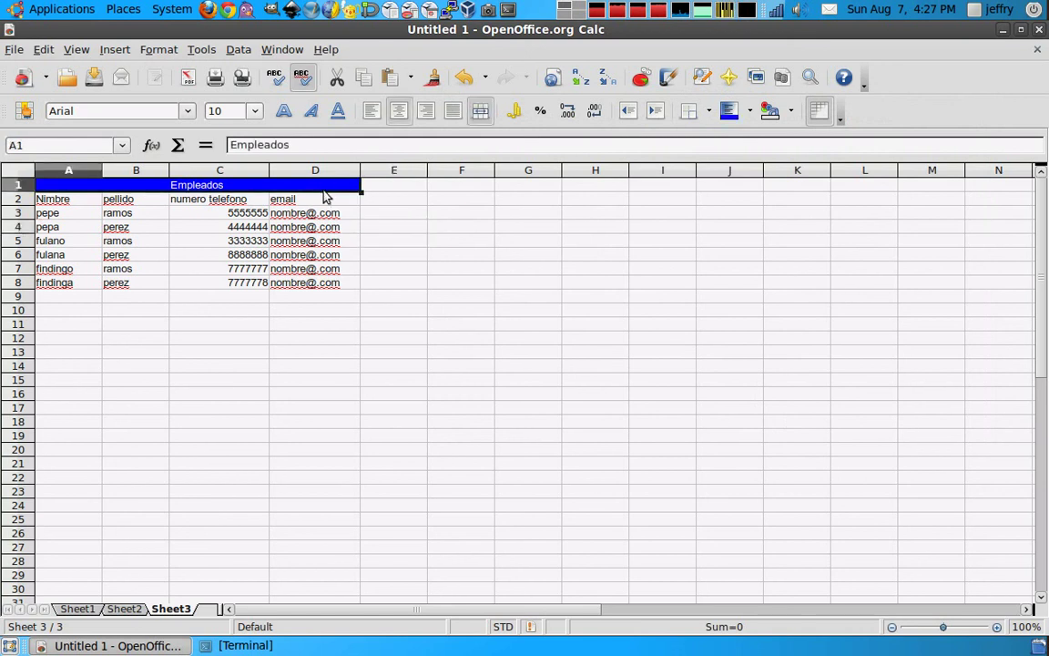
{"action": "left_click", "coordinate": [375, 190]}
{"action": "left_click", "coordinate": [355, 189]}
{"action": "left_click", "coordinate": [371, 199]}
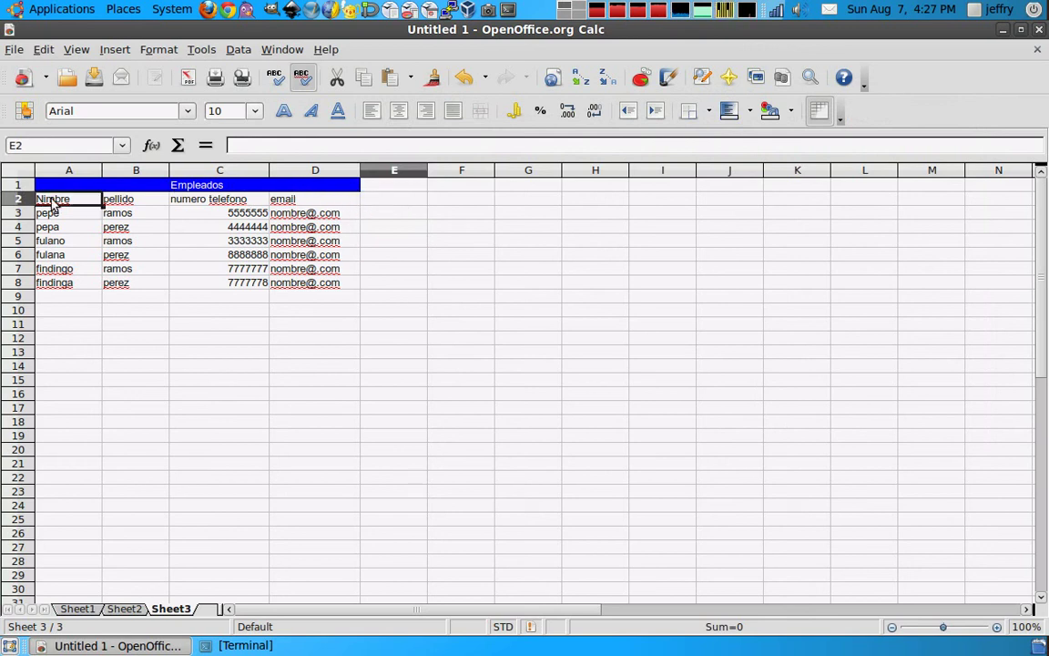
Step: Give the employee range A2:D8 a yellow background in Format Cells
{"action": "left_click_drag", "start_coordinate": [52, 202], "coordinate": [319, 287]}
{"action": "right_click", "coordinate": [316, 270]}
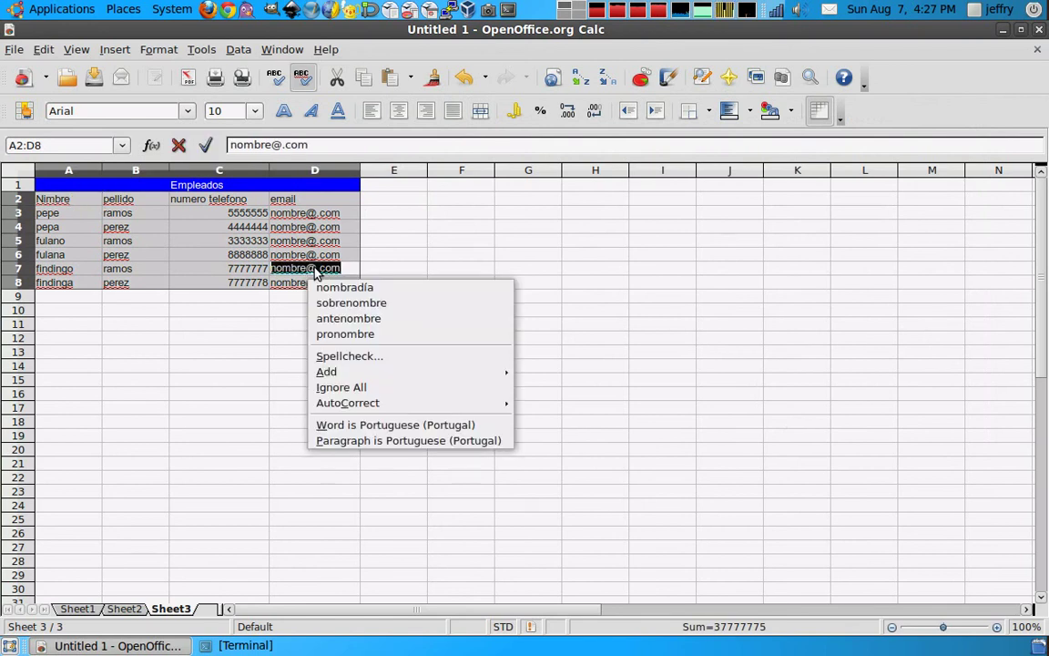
{"action": "right_click", "coordinate": [196, 239]}
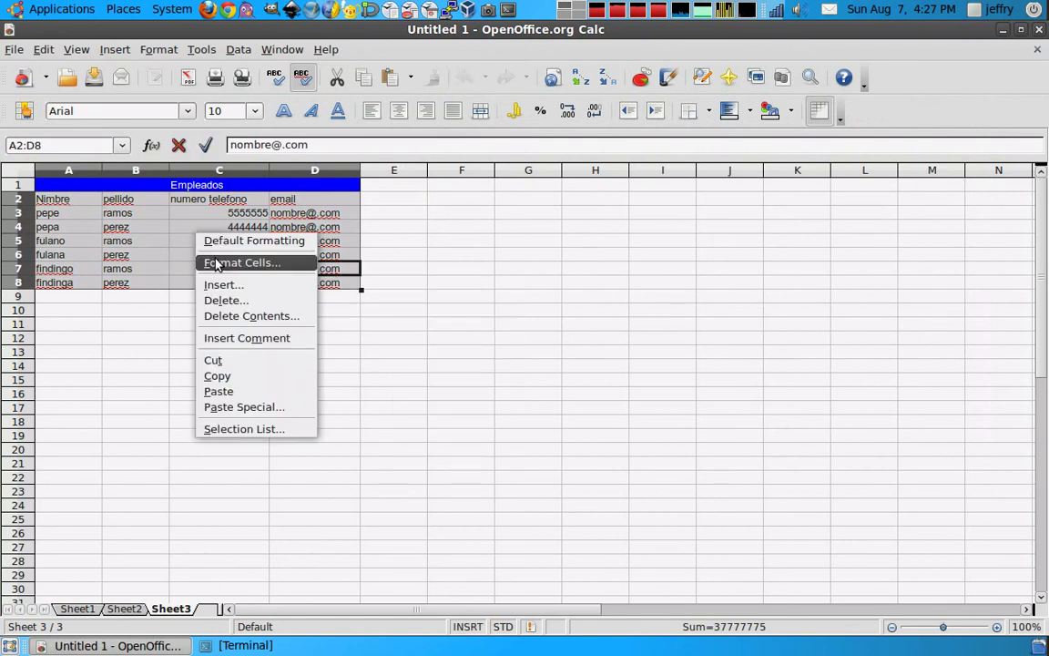
{"action": "left_click", "coordinate": [215, 264]}
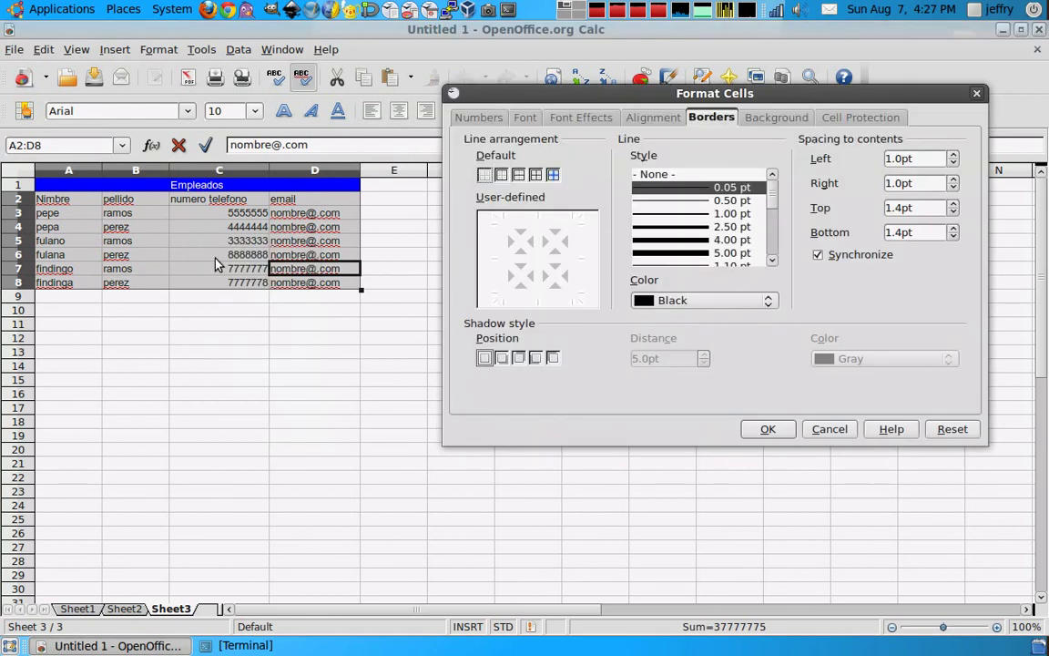
{"action": "left_click", "coordinate": [744, 119]}
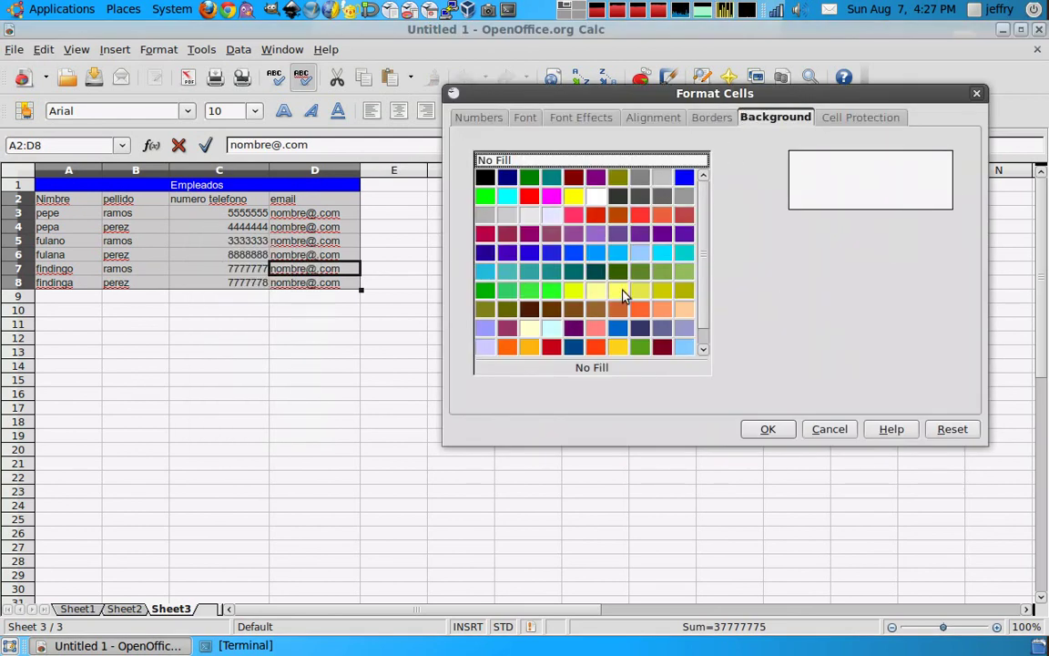
{"action": "left_click", "coordinate": [618, 290]}
Step: Add 2.50 pt borders around and between all cells of the range
{"action": "left_click", "coordinate": [711, 116]}
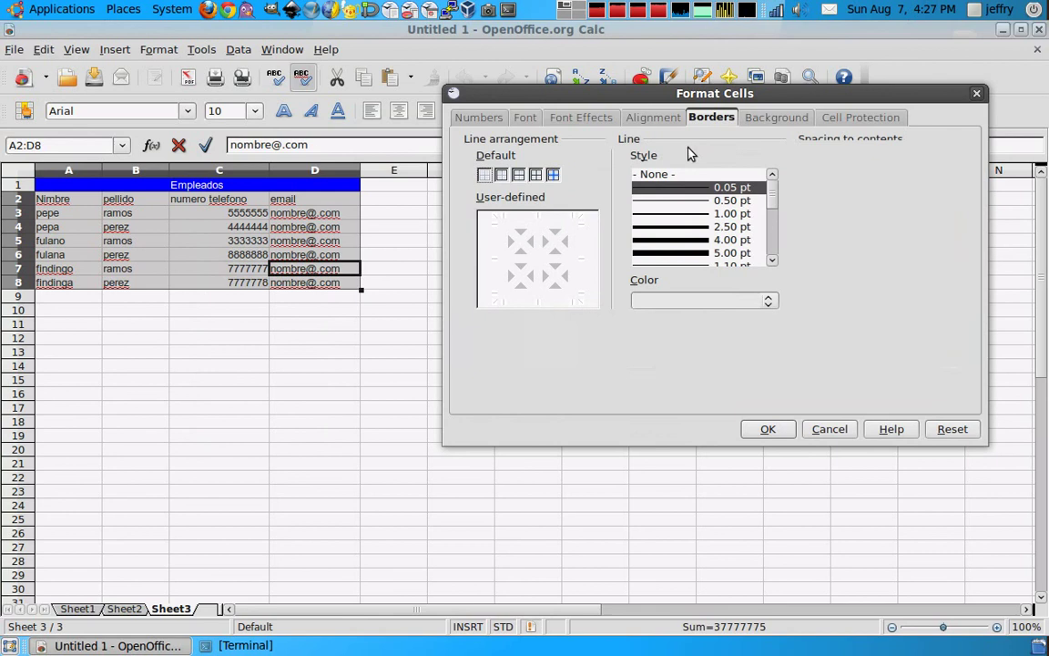
{"action": "left_click", "coordinate": [686, 227]}
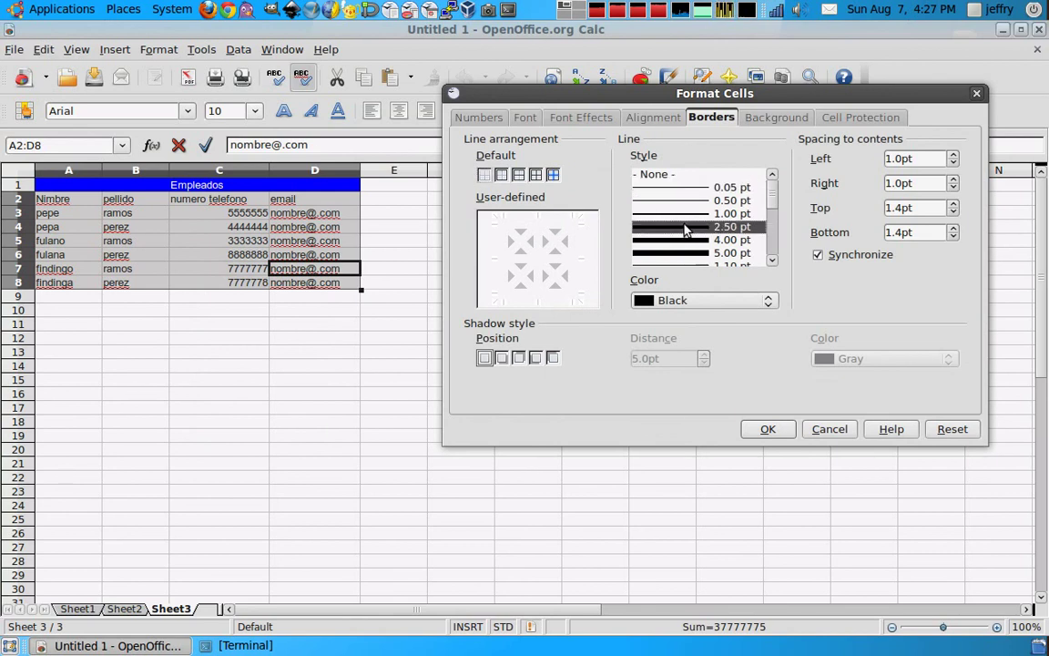
{"action": "left_click", "coordinate": [536, 175]}
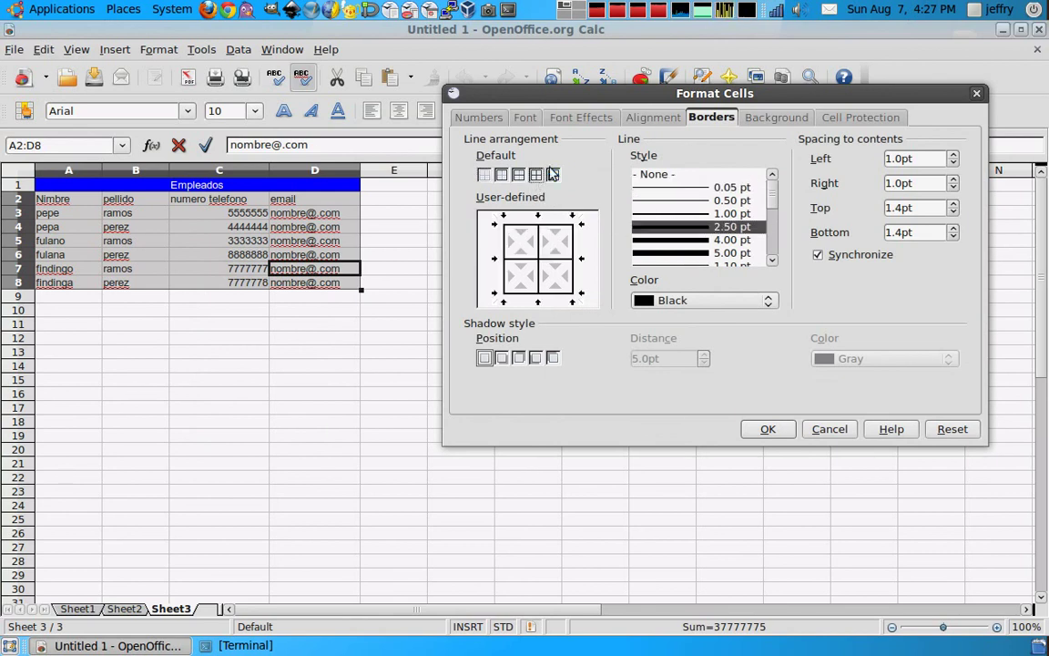
Step: Set the range font to ChopinScript 12 pt and apply the formatting
{"action": "left_click", "coordinate": [526, 119]}
{"action": "left_click", "coordinate": [881, 221]}
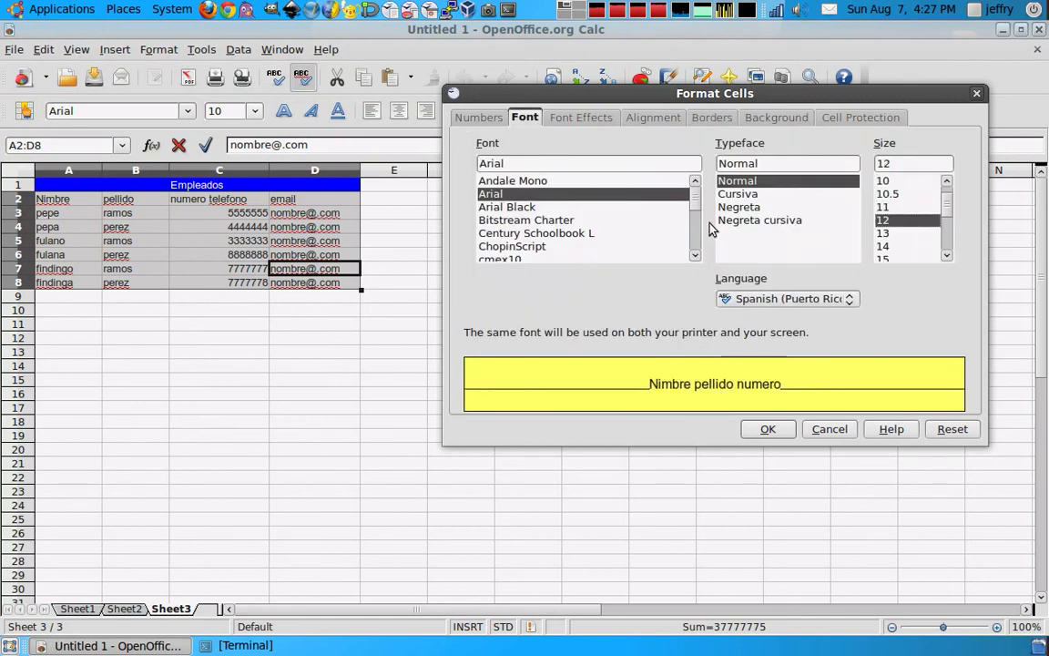
{"action": "scroll", "coordinate": [701, 217], "scroll_direction": "down", "scroll_amount": 3}
{"action": "scroll", "coordinate": [702, 216], "scroll_direction": "down", "scroll_amount": 2}
{"action": "left_click", "coordinate": [565, 233]}
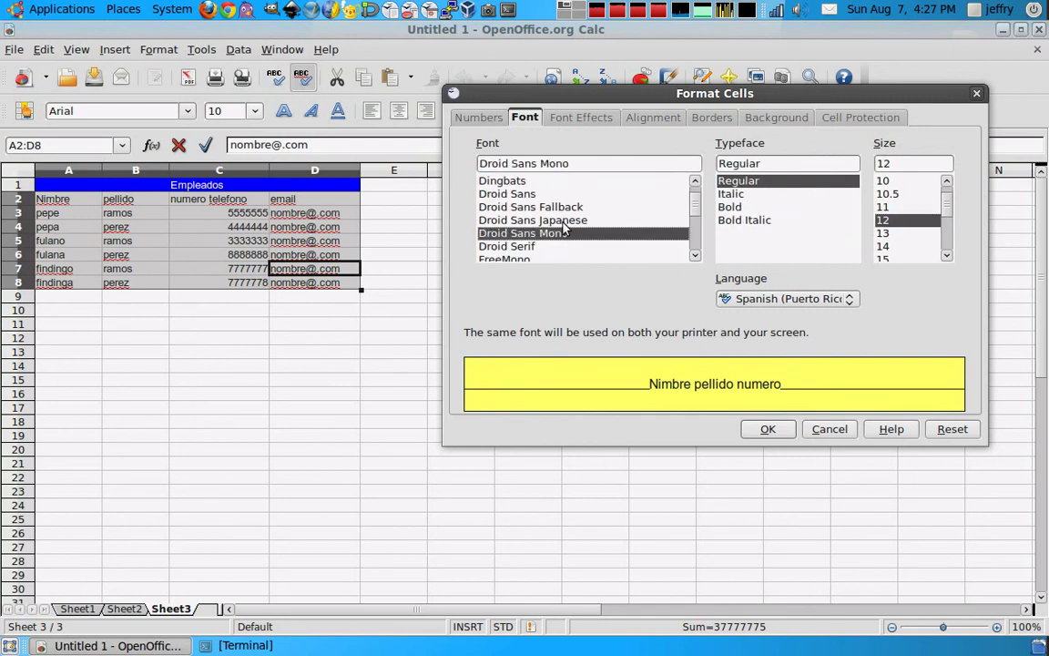
{"action": "left_click", "coordinate": [565, 220]}
{"action": "left_click", "coordinate": [565, 206]}
{"action": "scroll", "coordinate": [565, 223], "scroll_direction": "down", "scroll_amount": 2}
{"action": "scroll", "coordinate": [564, 224], "scroll_direction": "up", "scroll_amount": 5}
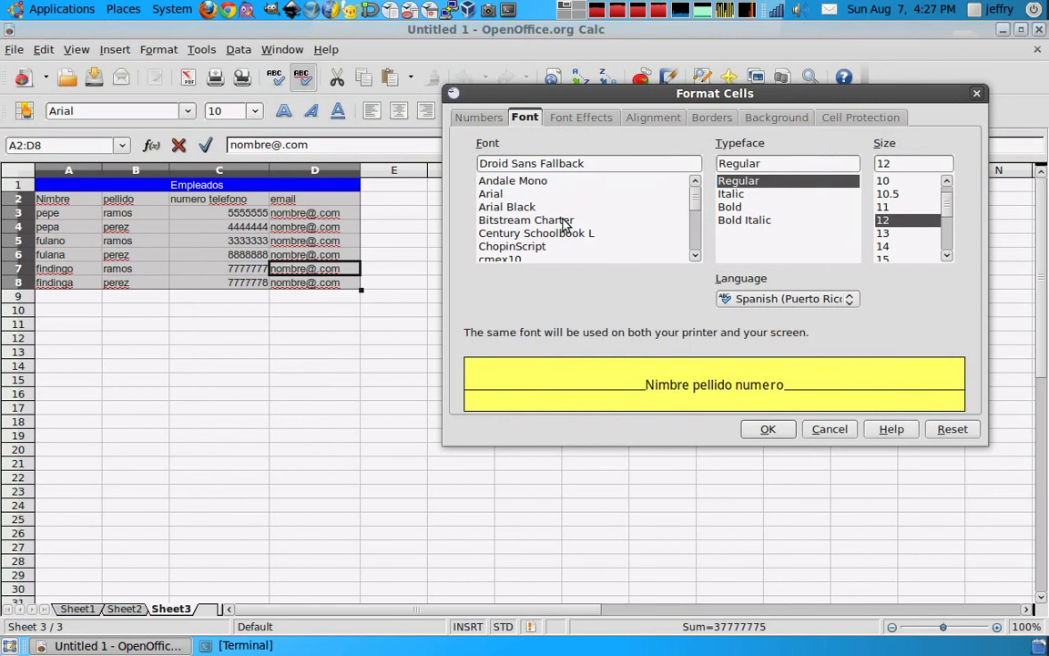
{"action": "left_click", "coordinate": [512, 246]}
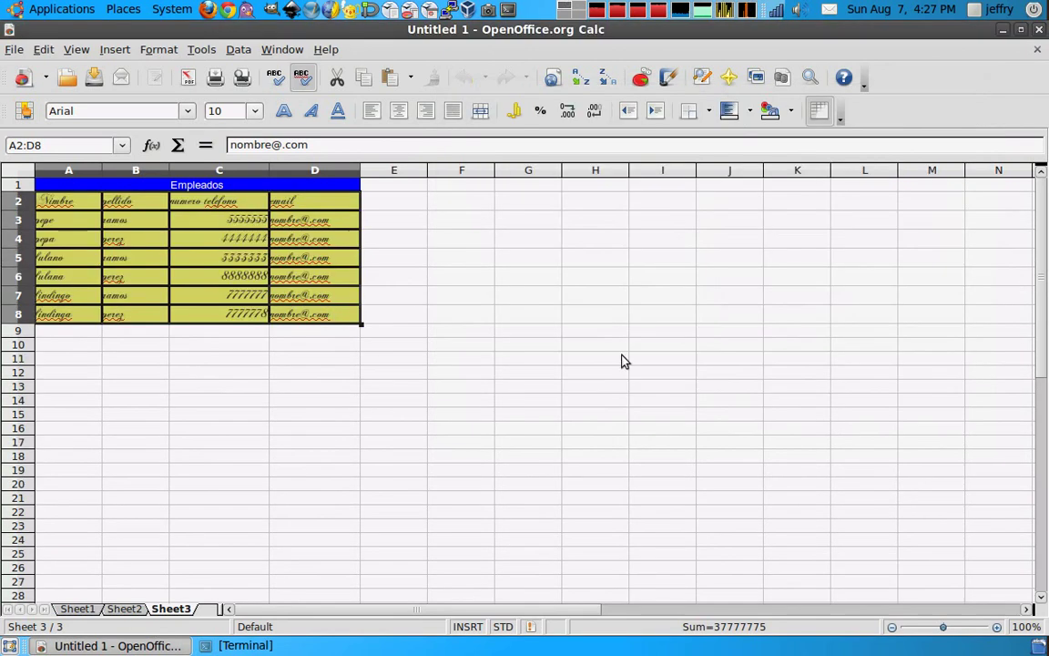
{"action": "left_click", "coordinate": [769, 429]}
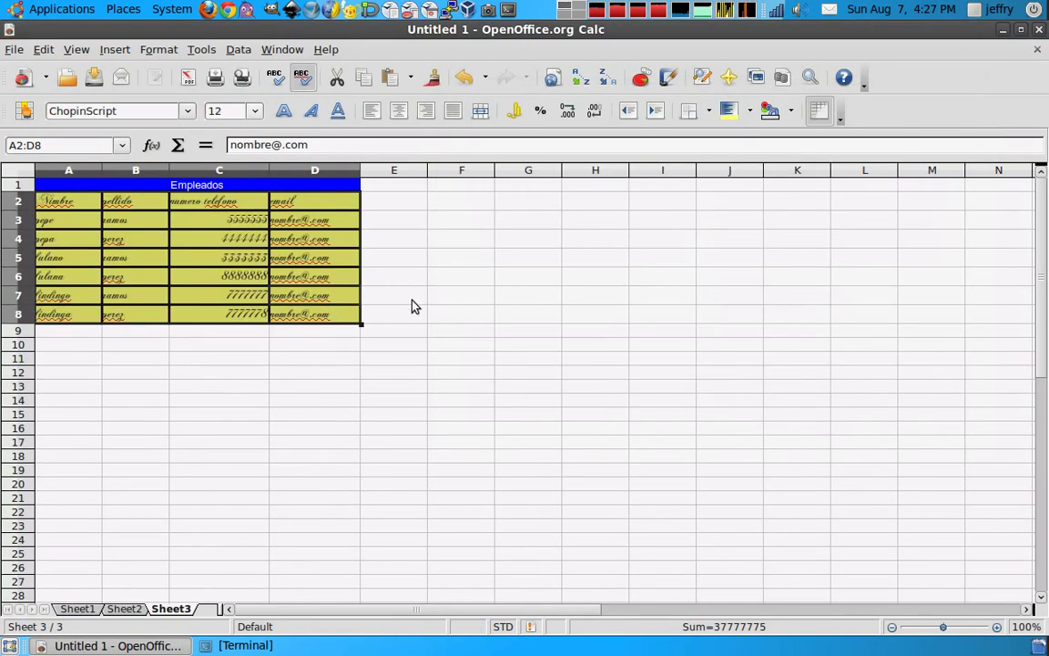
{"action": "left_click", "coordinate": [382, 264]}
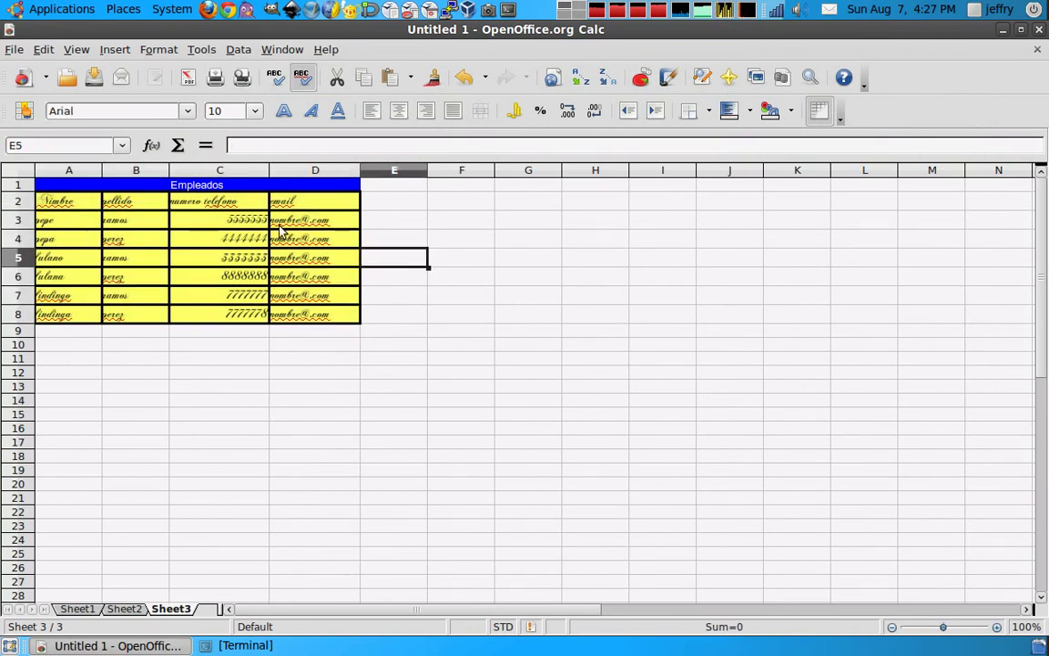
Step: Set the merged Empleados title in A1 to font size 14 via Format Cells
{"action": "right_click", "coordinate": [214, 188]}
{"action": "left_click", "coordinate": [255, 213]}
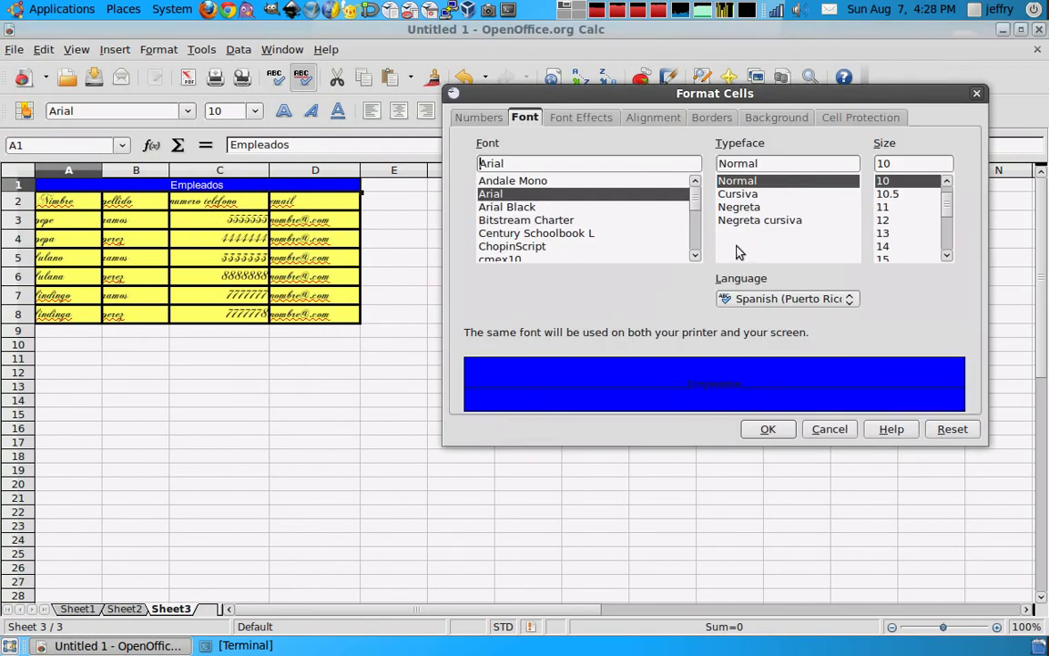
{"action": "left_click", "coordinate": [900, 245]}
{"action": "left_click", "coordinate": [765, 429]}
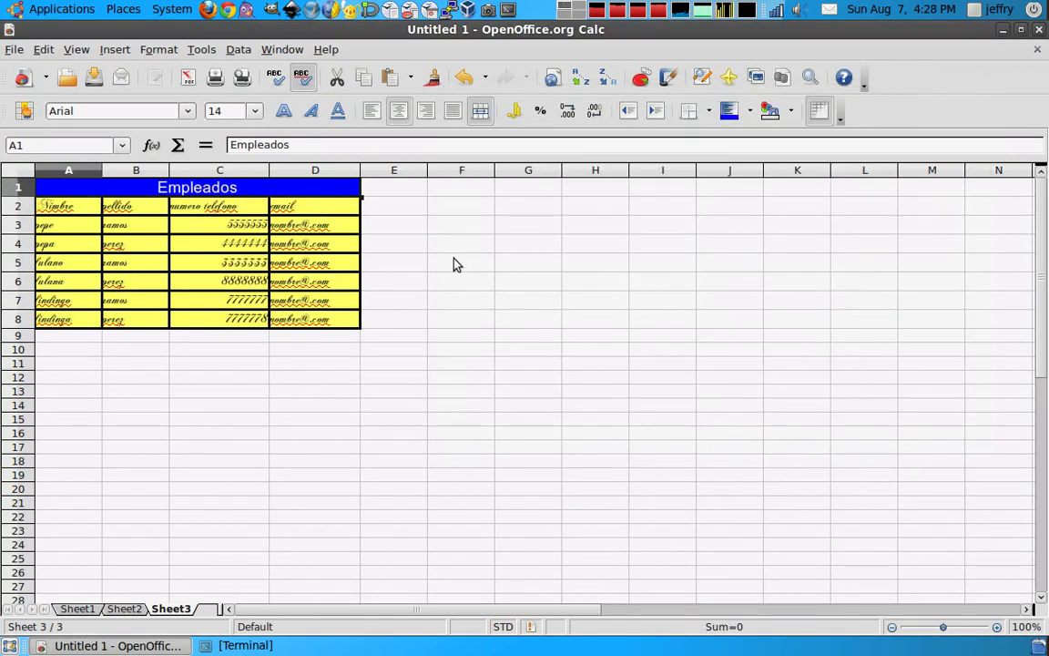
{"action": "left_click", "coordinate": [415, 363]}
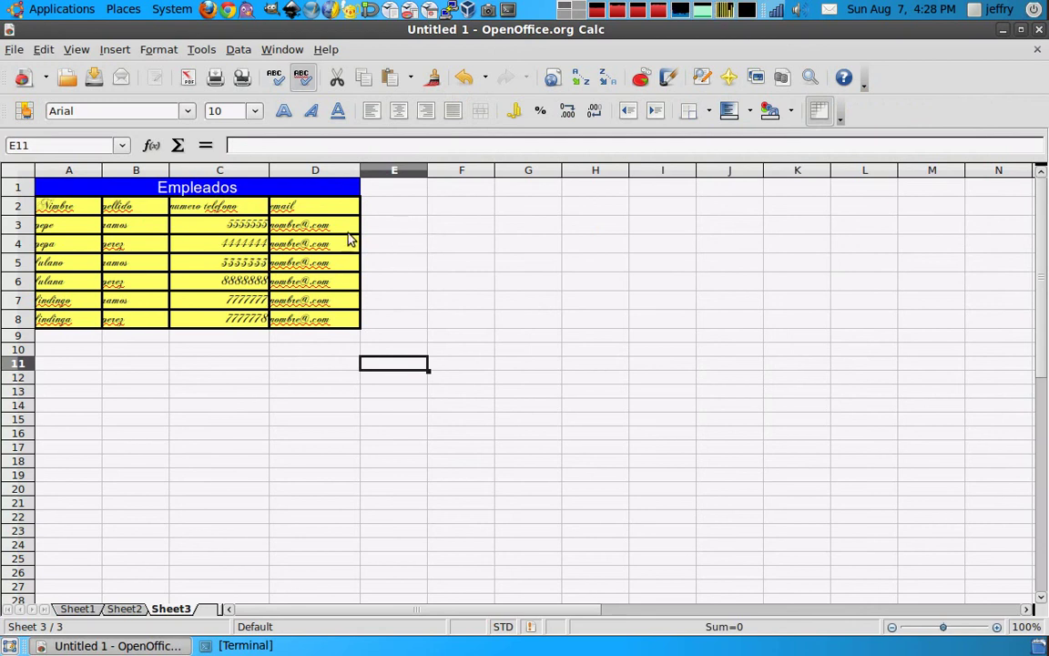
Step: Enter a person's name in cell F3
{"action": "left_click", "coordinate": [388, 231]}
{"action": "left_click", "coordinate": [445, 225]}
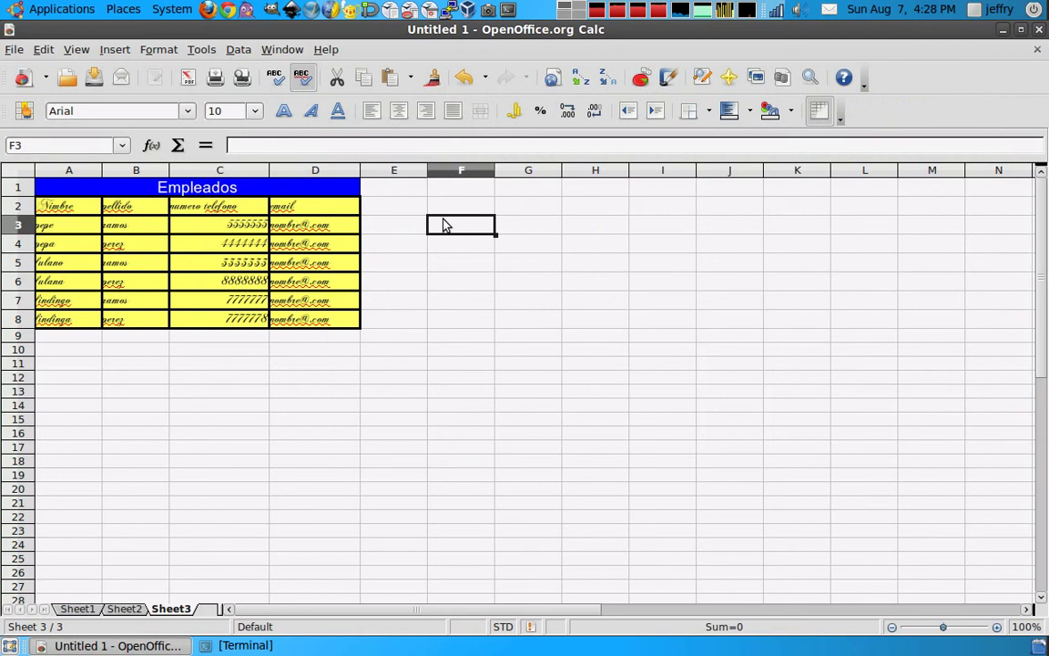
{"action": "type", "text": "Jeffry"}
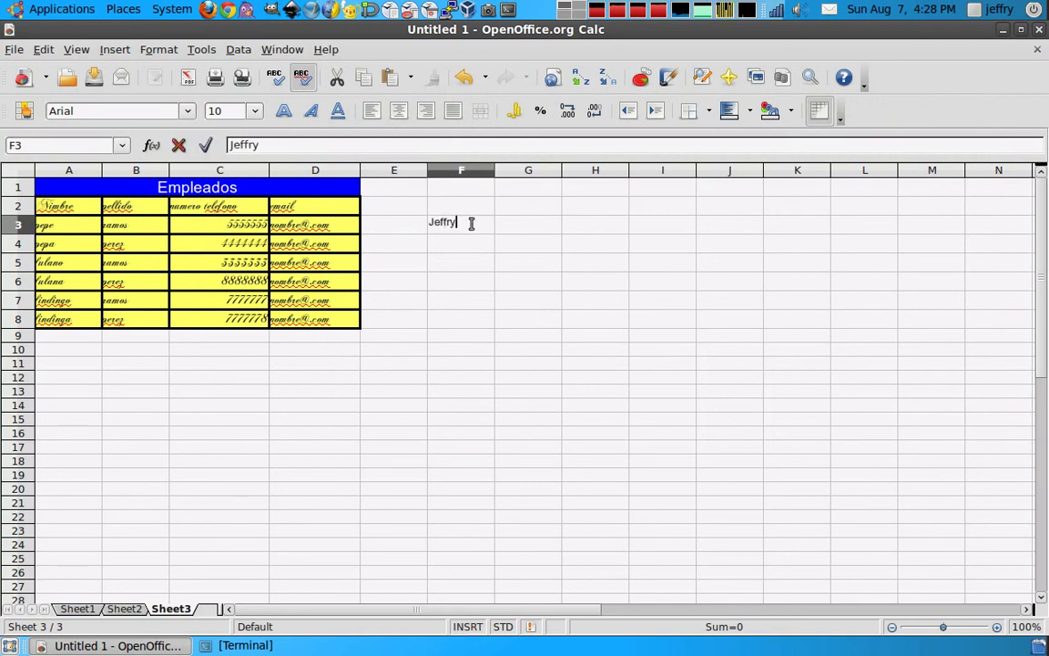
{"action": "key", "text": "Return"}
Step: Rotate the text in F3 to 90 degrees in the Alignment settings
{"action": "left_click", "coordinate": [476, 230]}
{"action": "right_click", "coordinate": [475, 229]}
{"action": "left_click", "coordinate": [493, 260]}
{"action": "left_click", "coordinate": [746, 142]}
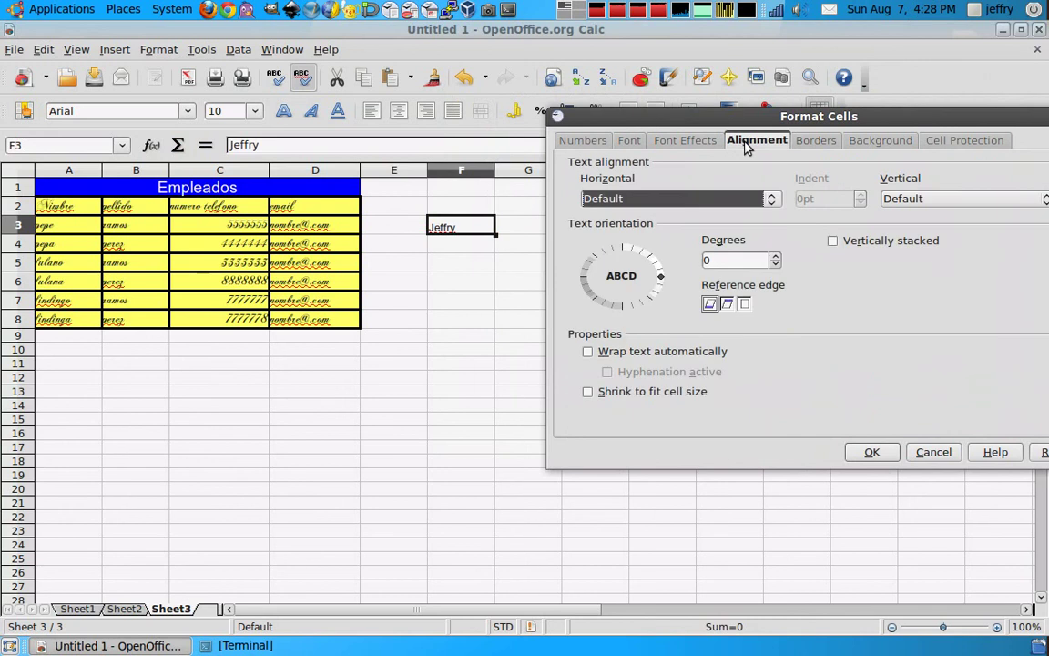
{"action": "left_click", "coordinate": [623, 246]}
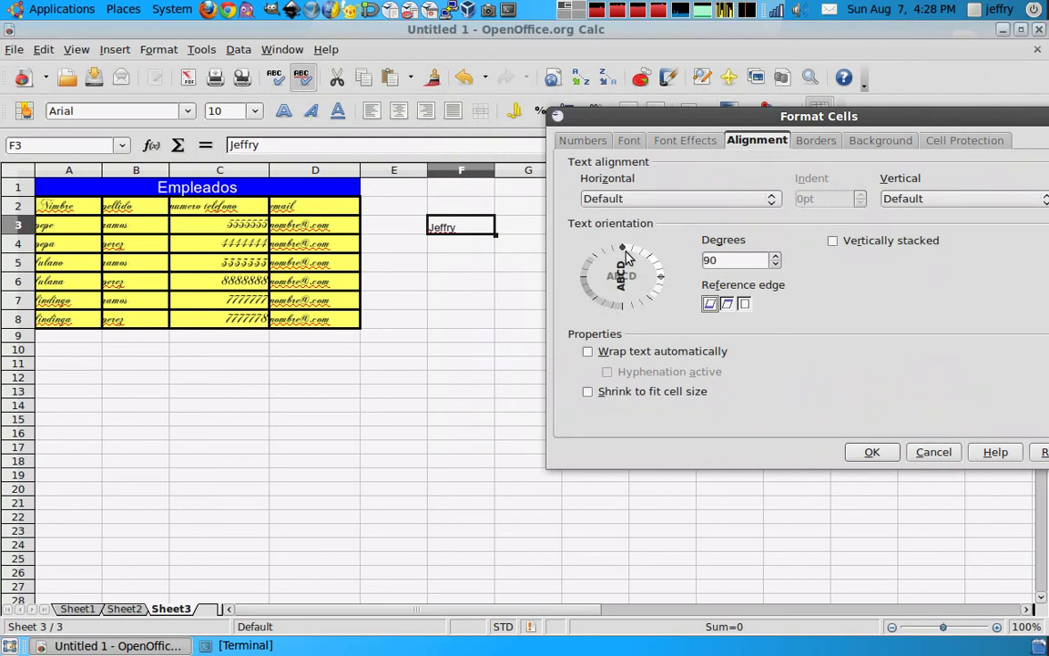
{"action": "left_click", "coordinate": [860, 447]}
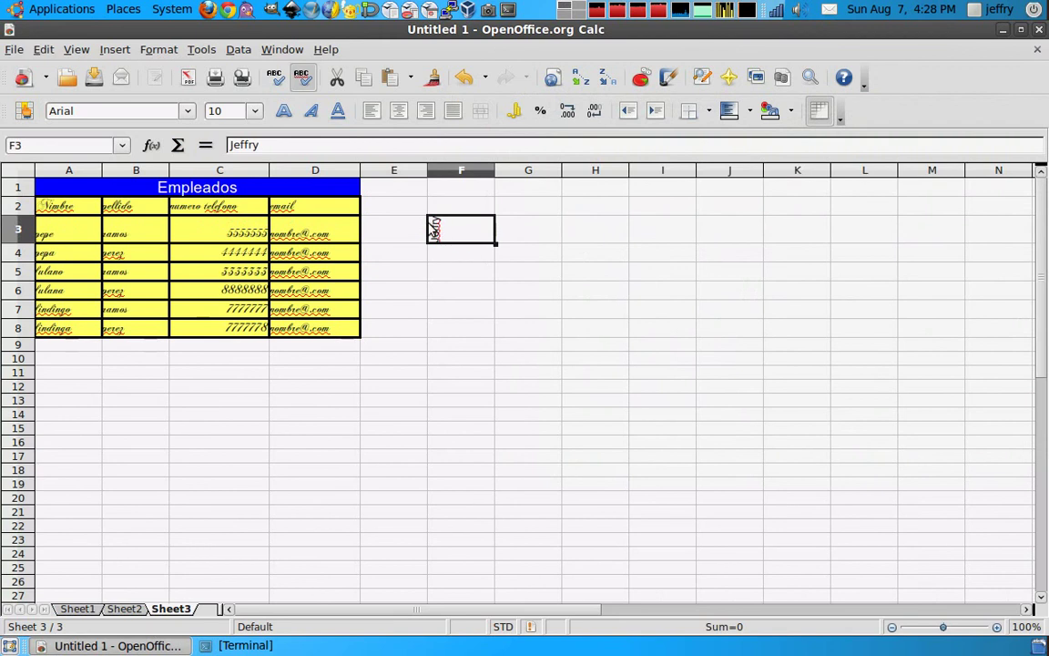
Step: Reset F3's text orientation back to 0 degrees
{"action": "right_click", "coordinate": [473, 230]}
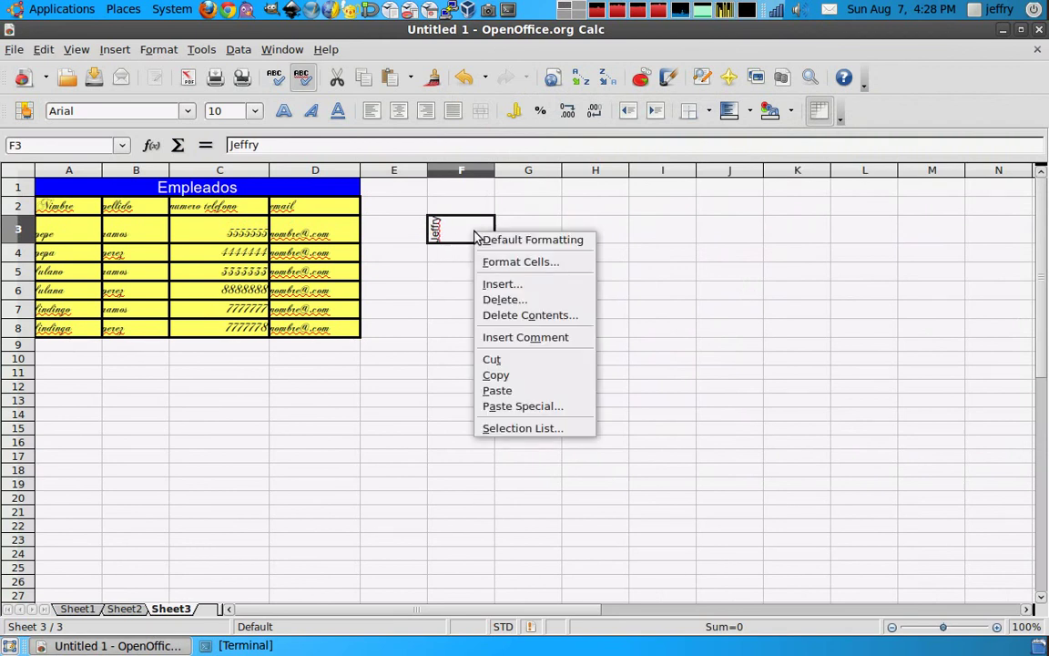
{"action": "left_click", "coordinate": [501, 261]}
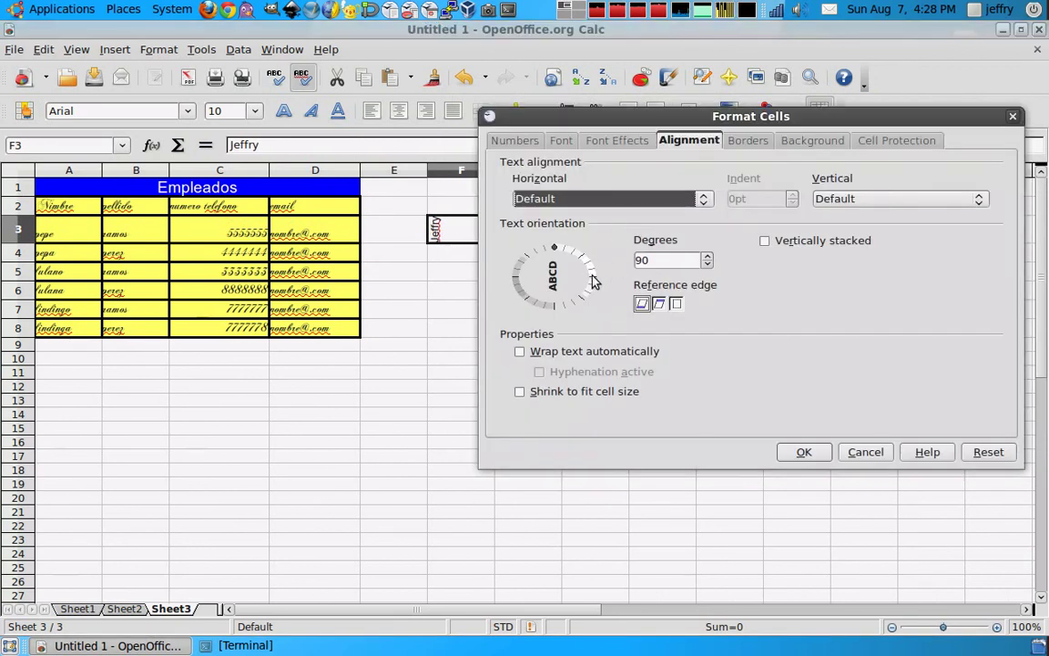
{"action": "left_click", "coordinate": [593, 281]}
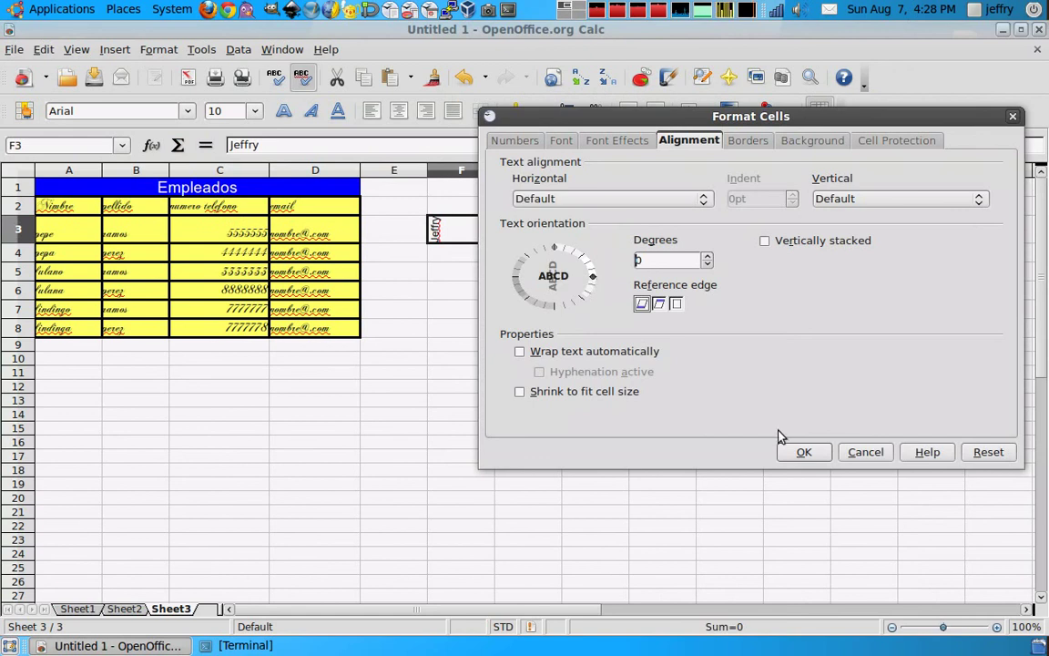
{"action": "left_click", "coordinate": [798, 451]}
{"action": "left_click", "coordinate": [532, 262]}
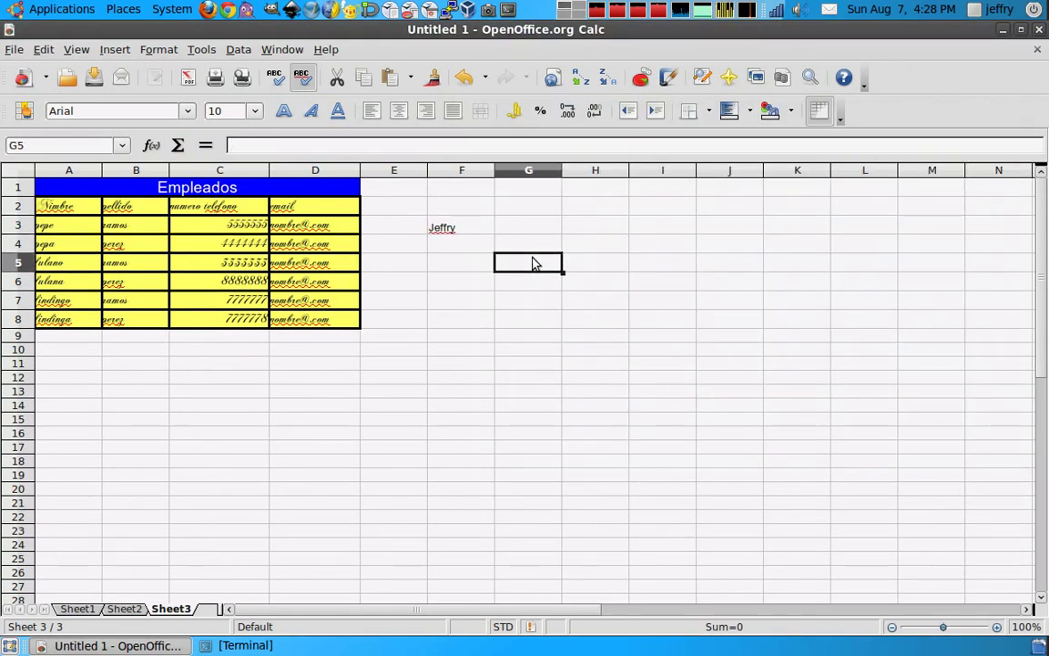
Step: Enter 100, 40 and 39 into G5, G6 and G7, then select G5:G7
{"action": "type", "text": "100"}
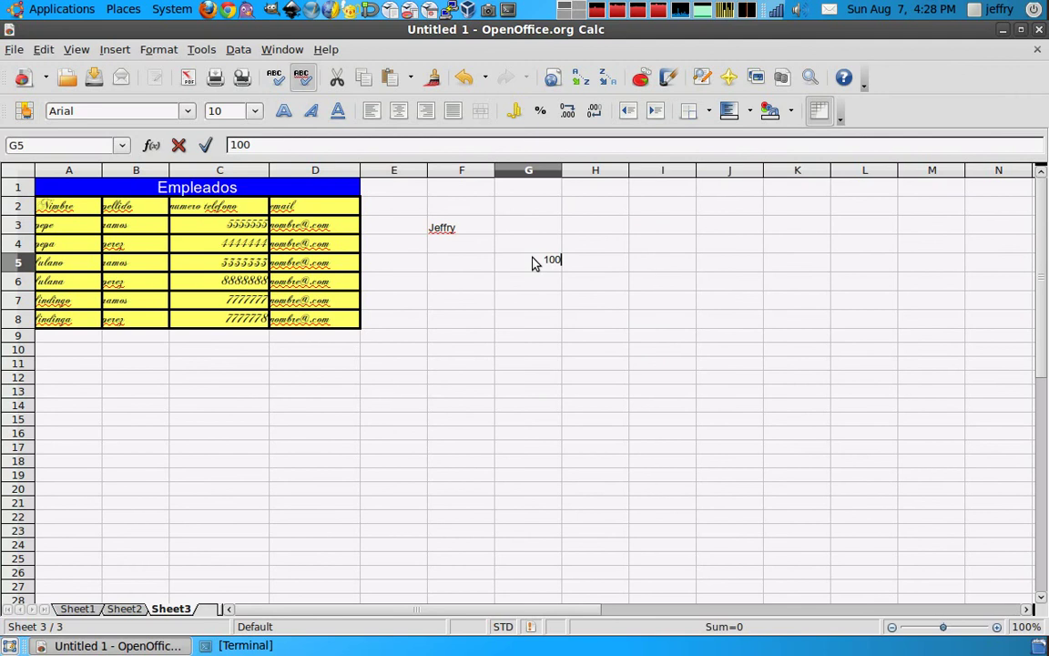
{"action": "left_click", "coordinate": [547, 283]}
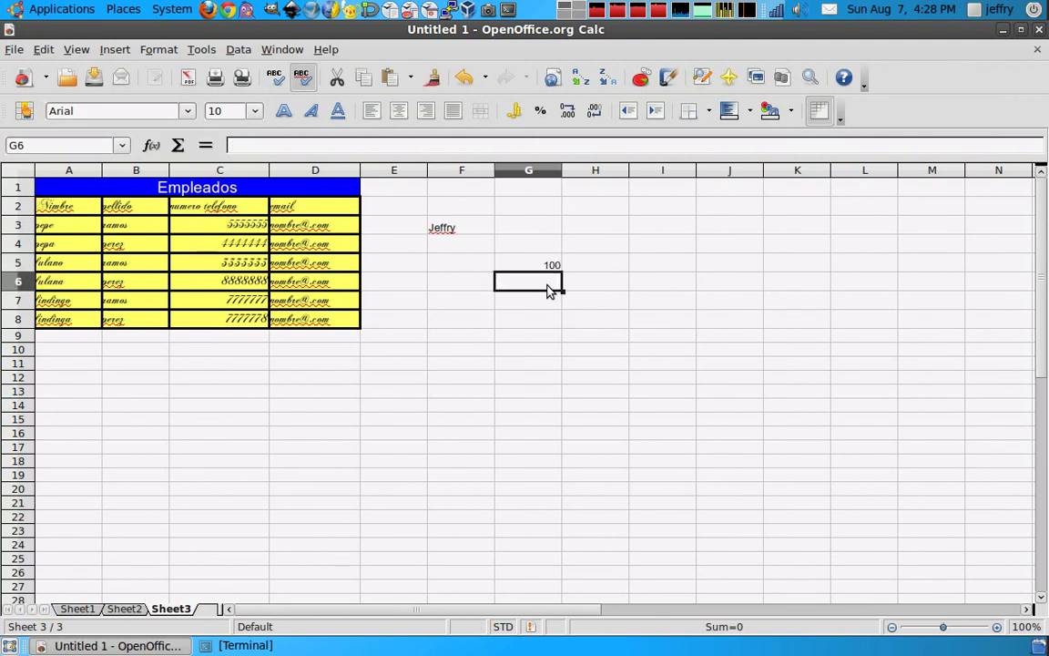
{"action": "type", "text": "40"}
{"action": "left_click", "coordinate": [548, 302]}
{"action": "type", "text": "39"}
{"action": "key", "text": "Return"}
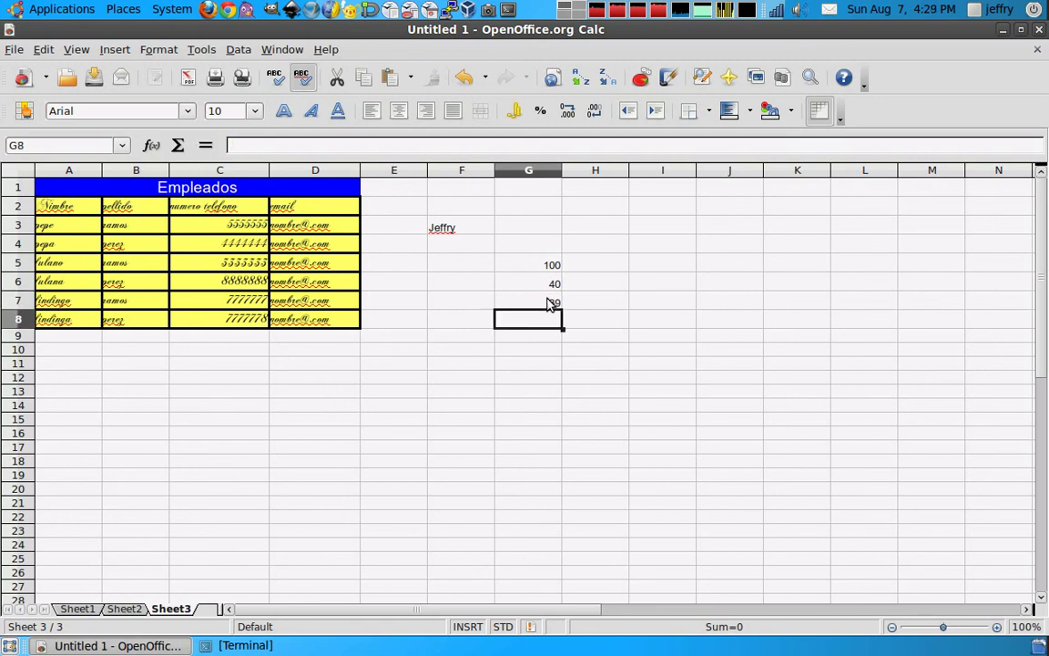
{"action": "left_click_drag", "start_coordinate": [551, 264], "coordinate": [555, 304]}
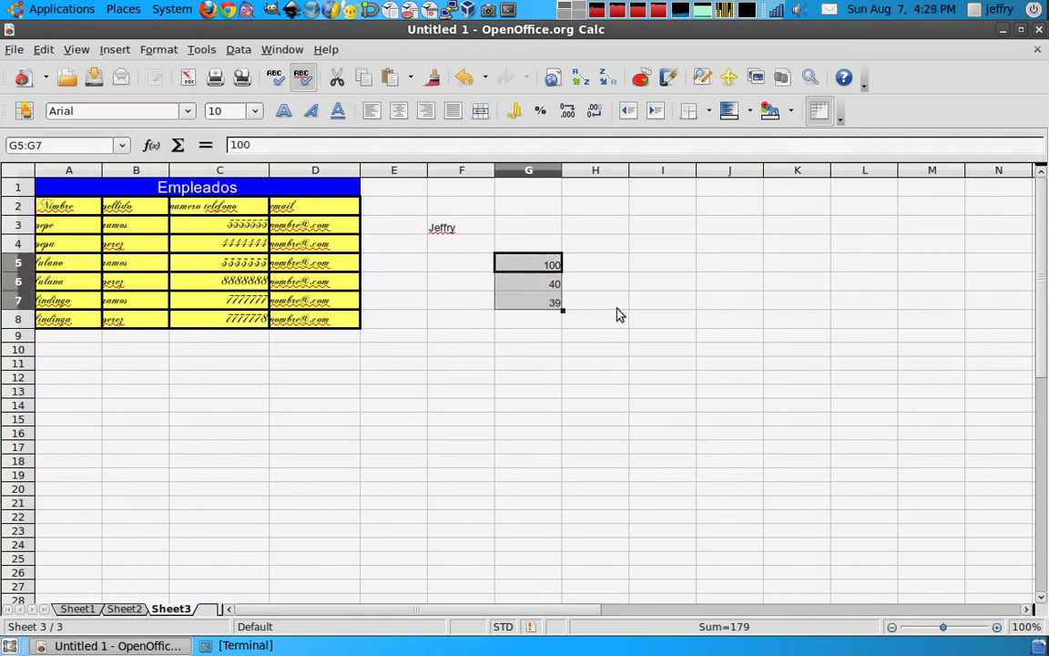
Step: Open the Numbers formatting for G5:G7 and browse the number categories
{"action": "right_click", "coordinate": [543, 292]}
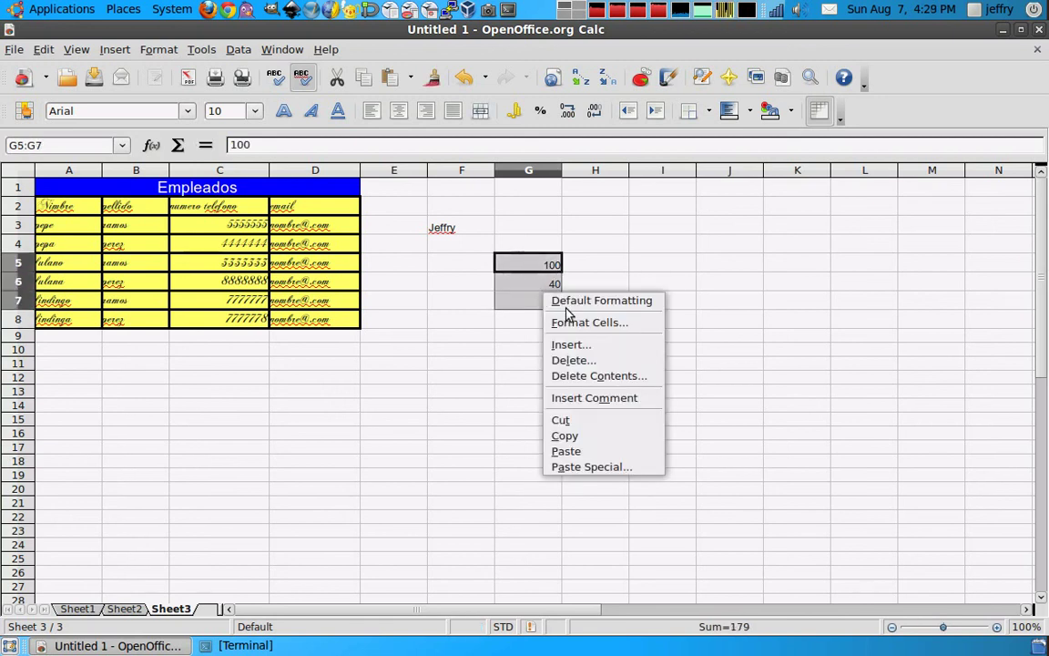
{"action": "left_click", "coordinate": [572, 323]}
{"action": "left_click", "coordinate": [499, 138]}
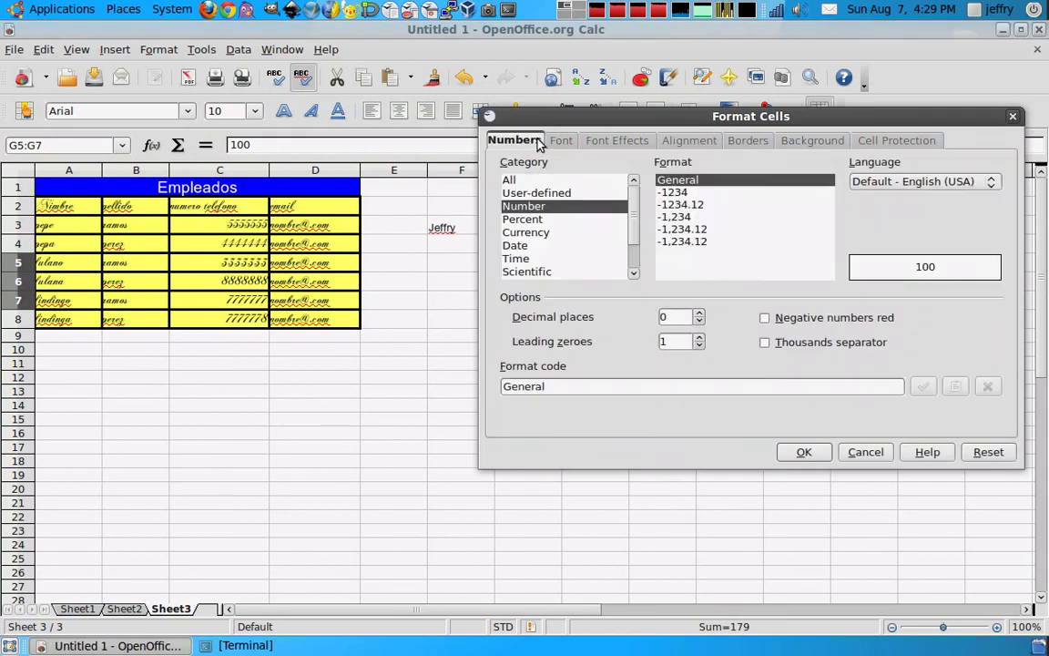
{"action": "left_click_drag", "start_coordinate": [564, 118], "coordinate": [588, 106]}
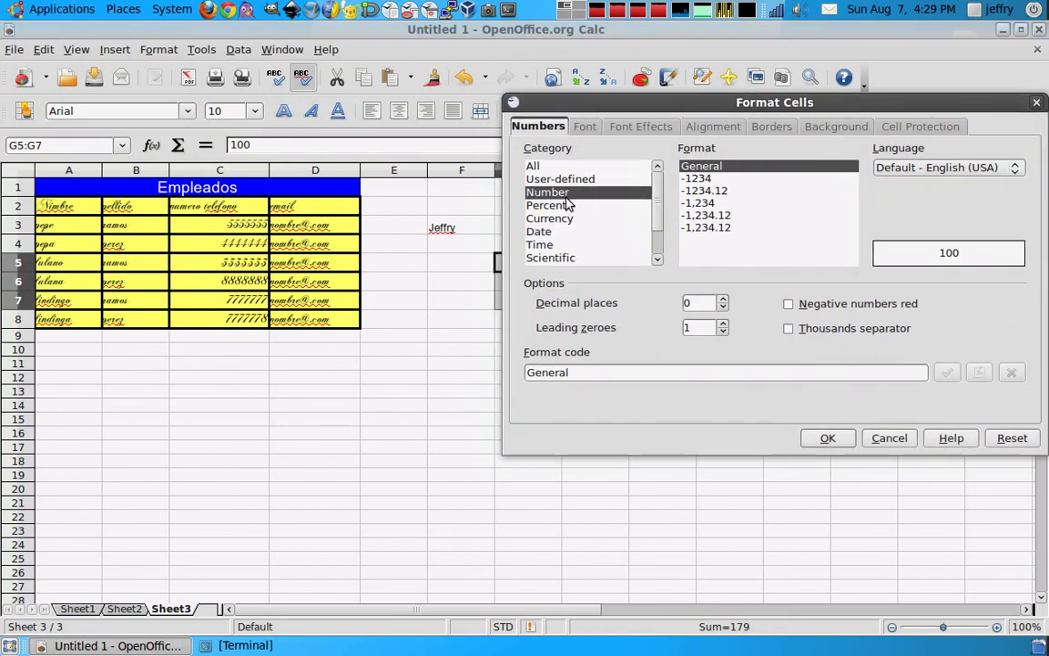
{"action": "left_click_drag", "start_coordinate": [662, 200], "coordinate": [660, 234]}
{"action": "scroll", "coordinate": [591, 191], "scroll_direction": "up", "scroll_amount": 1}
{"action": "scroll", "coordinate": [592, 210], "scroll_direction": "down", "scroll_amount": 1}
{"action": "left_click", "coordinate": [565, 258]}
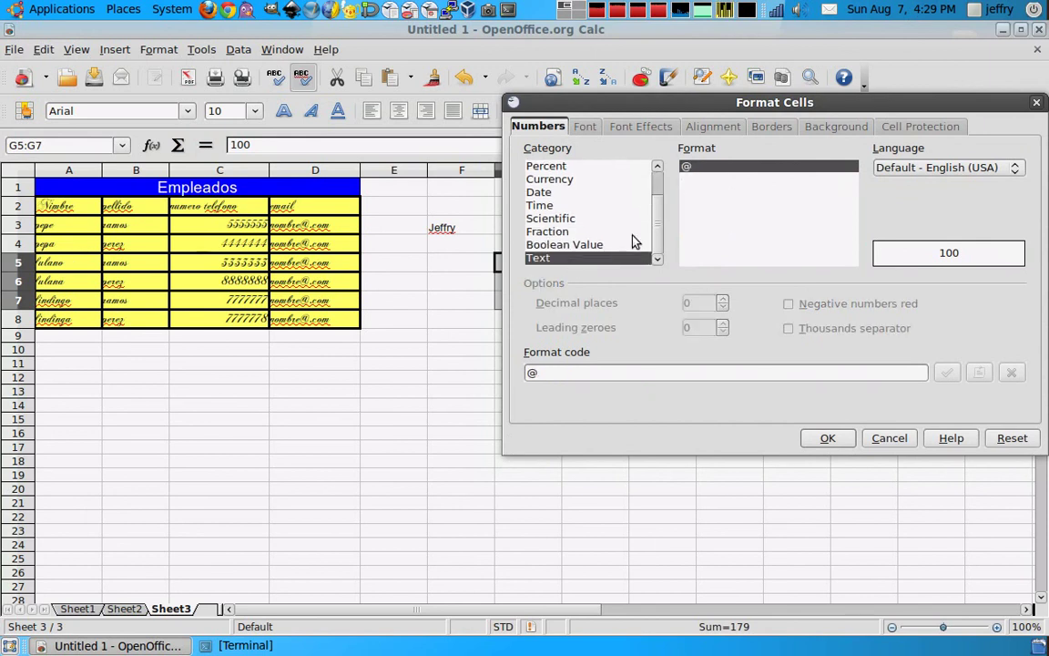
{"action": "scroll", "coordinate": [657, 218], "scroll_direction": "up", "scroll_amount": 1}
{"action": "scroll", "coordinate": [574, 227], "scroll_direction": "down", "scroll_amount": 1}
{"action": "scroll", "coordinate": [657, 232], "scroll_direction": "up", "scroll_amount": 1}
Step: Apply the Number category's -1,234 thousands-separator format with 2 decimal places
{"action": "left_click", "coordinate": [583, 192]}
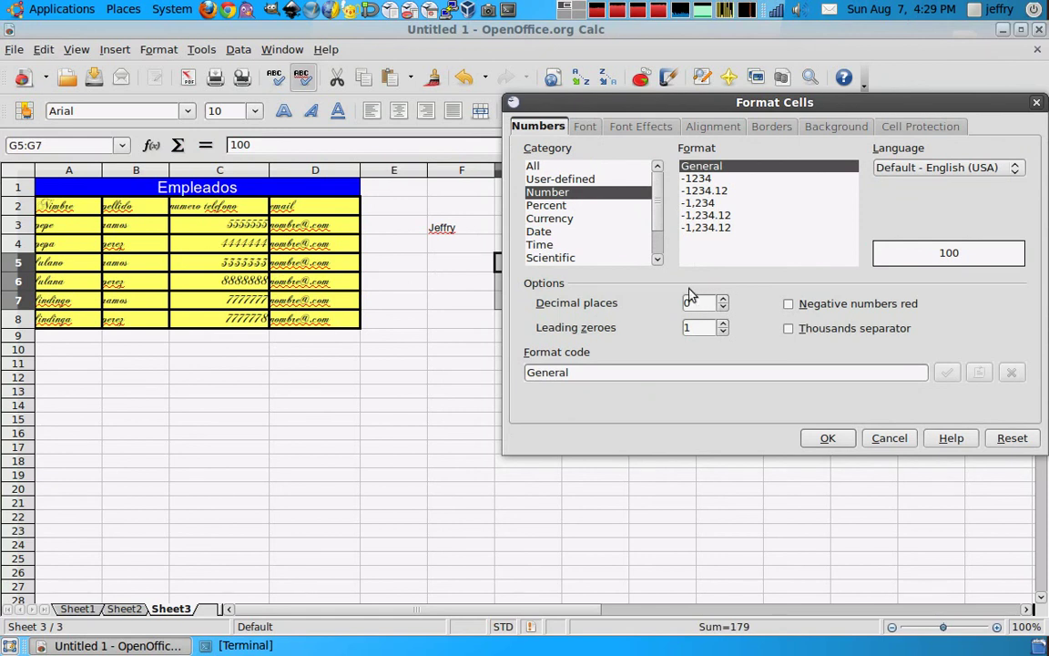
{"action": "double_click", "coordinate": [709, 304]}
{"action": "type", "text": "3"}
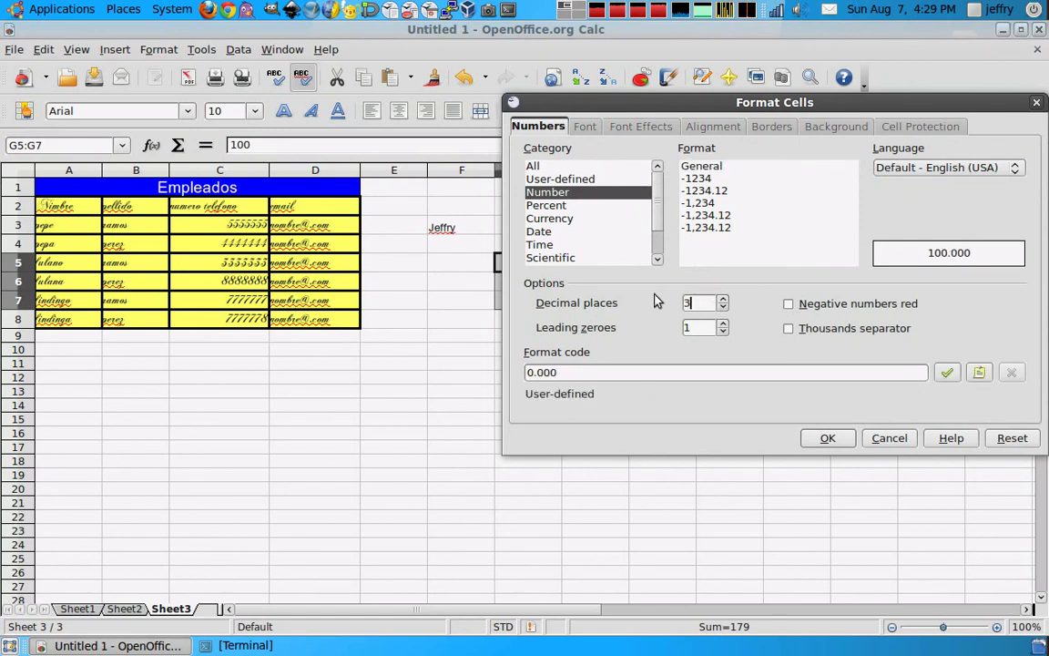
{"action": "double_click", "coordinate": [693, 302]}
{"action": "type", "text": "20"}
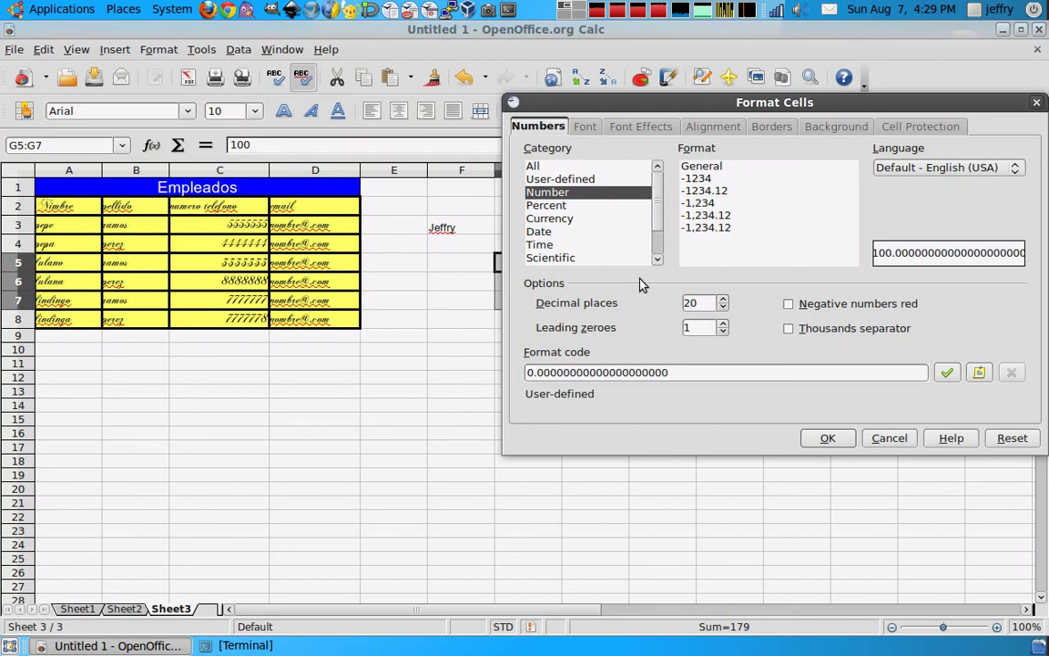
{"action": "left_click", "coordinate": [699, 202]}
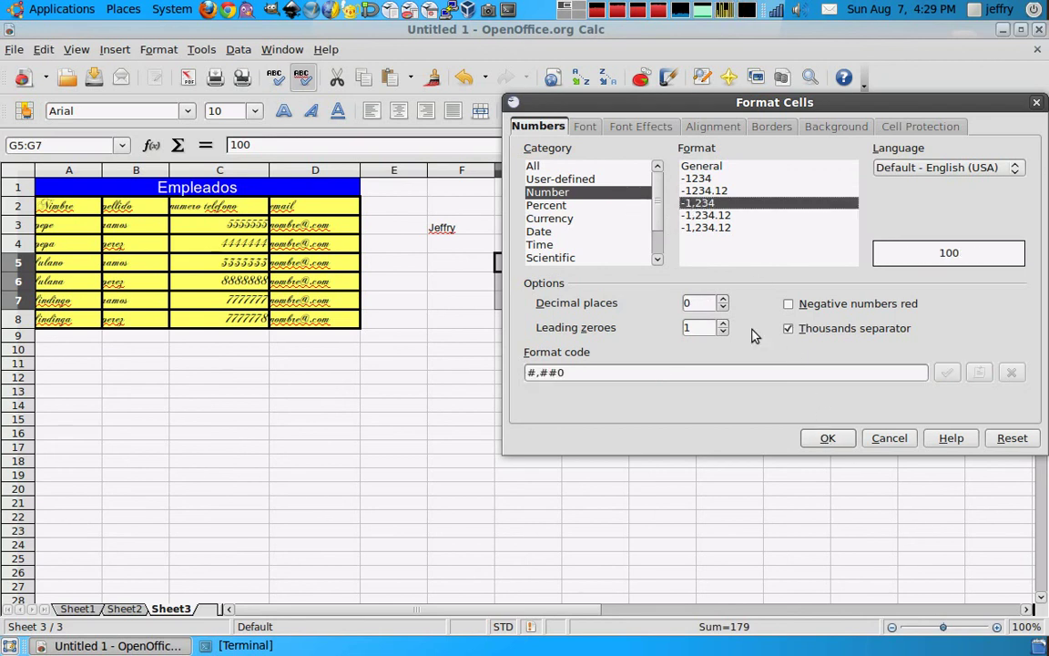
{"action": "left_click", "coordinate": [724, 299]}
{"action": "left_click", "coordinate": [724, 299]}
{"action": "left_click", "coordinate": [825, 438]}
{"action": "left_click", "coordinate": [584, 266]}
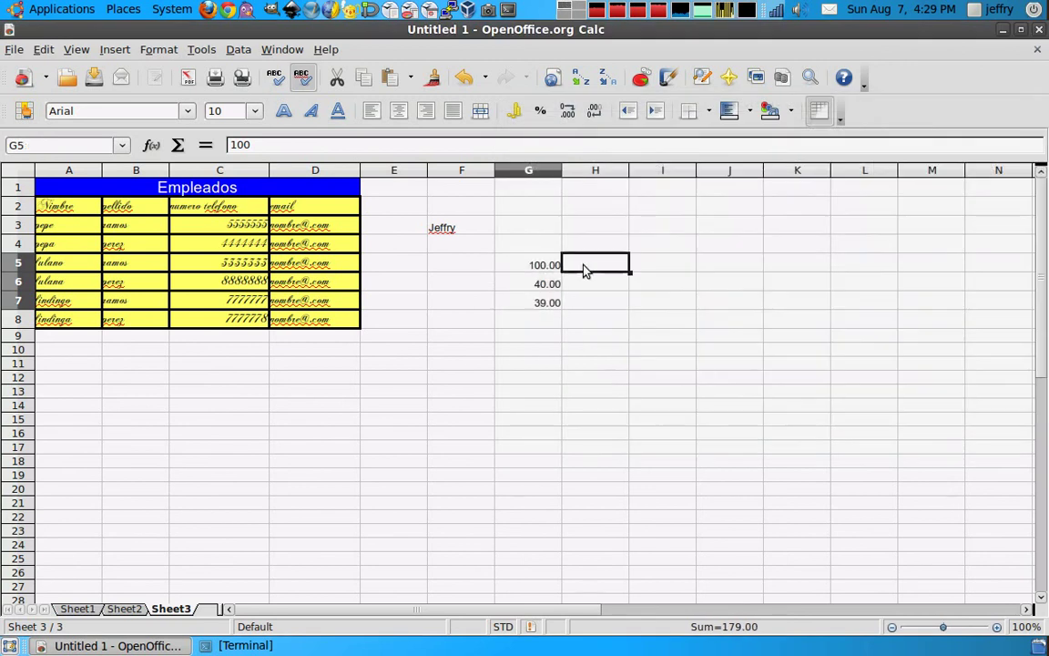
Step: Change the value in G5 to 100000
{"action": "left_click", "coordinate": [529, 267]}
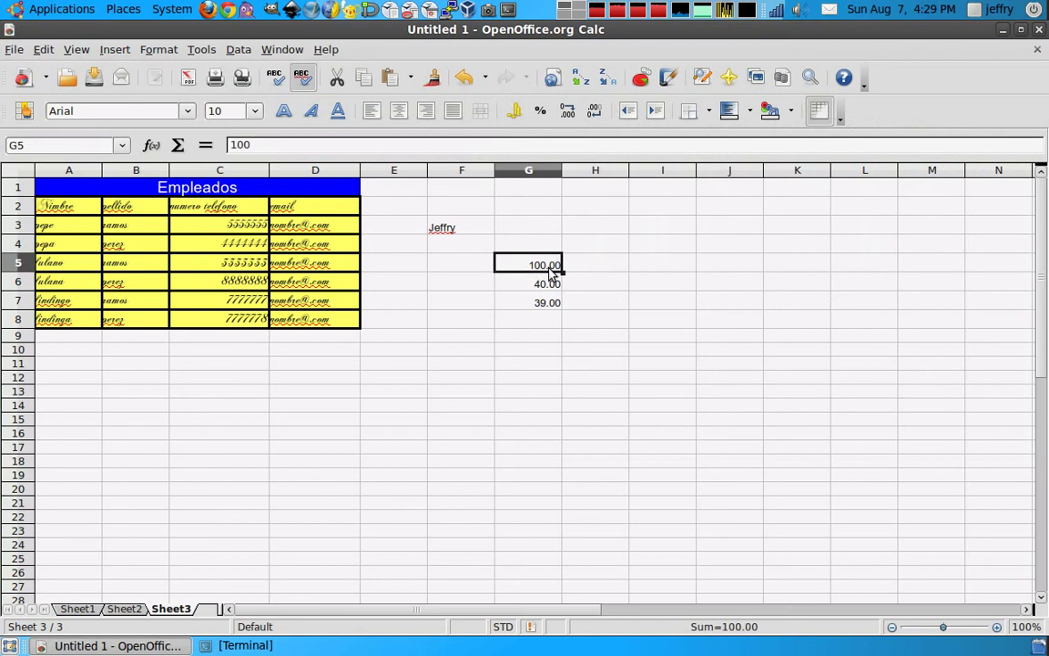
{"action": "double_click", "coordinate": [558, 267]}
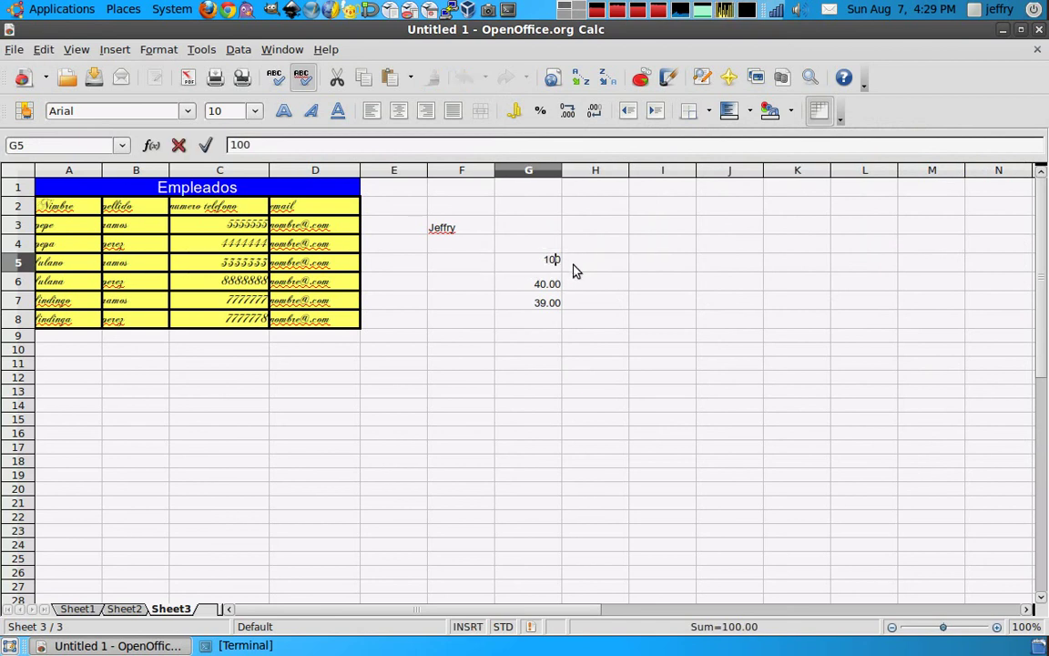
{"action": "type", "text": "00"}
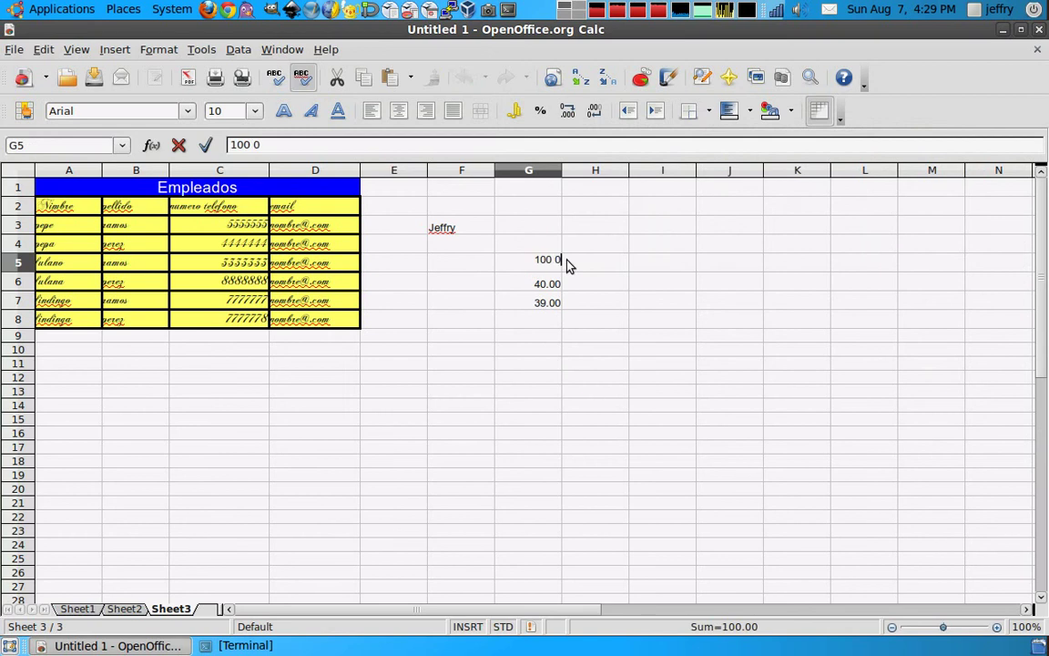
{"action": "key", "text": "BackSpace"}
{"action": "key", "text": "BackSpace"}
{"action": "key", "text": "BackSpace"}
{"action": "type", "text": "00"}
{"action": "key", "text": "Return"}
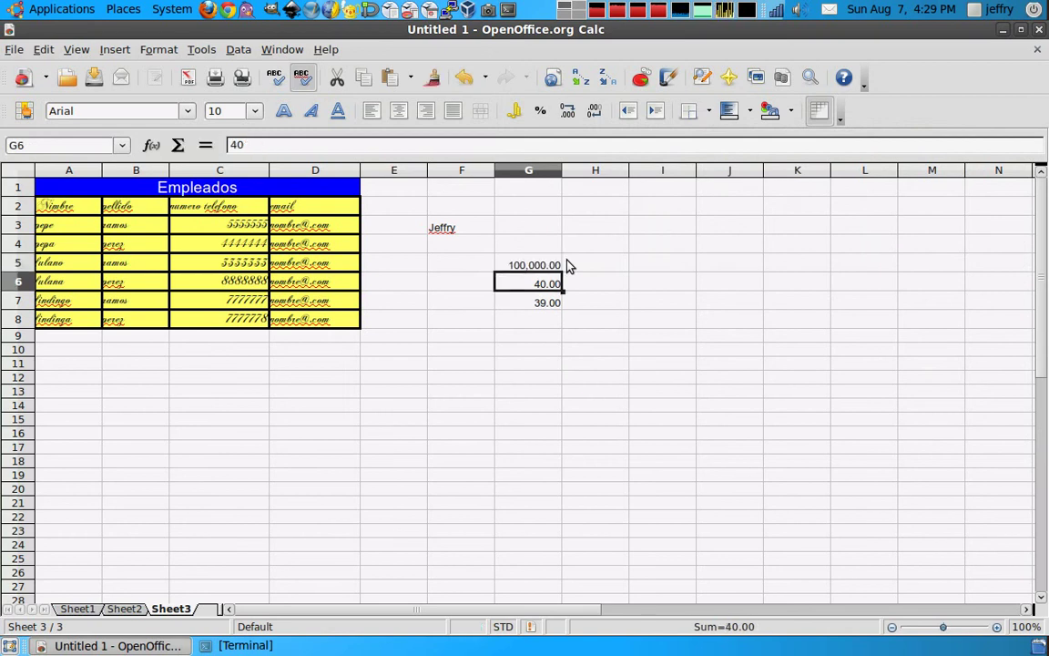
Step: Reopen Format Cells on G5 and confirm the existing number format
{"action": "left_click", "coordinate": [490, 264]}
{"action": "left_click", "coordinate": [519, 266]}
{"action": "right_click", "coordinate": [524, 265]}
{"action": "left_click", "coordinate": [554, 295]}
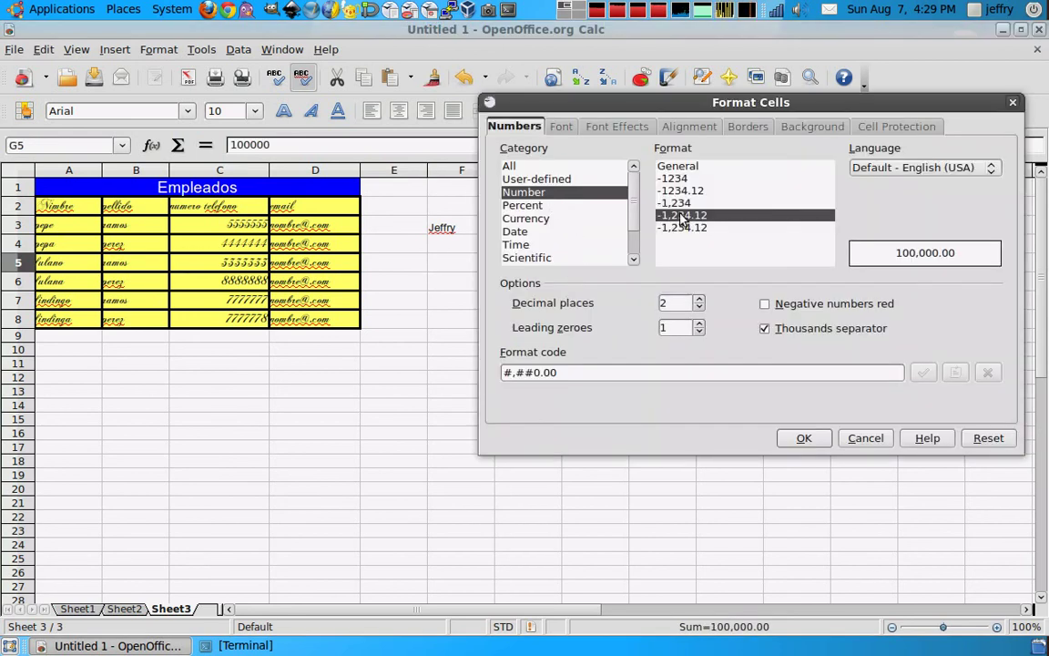
{"action": "left_click", "coordinate": [794, 439]}
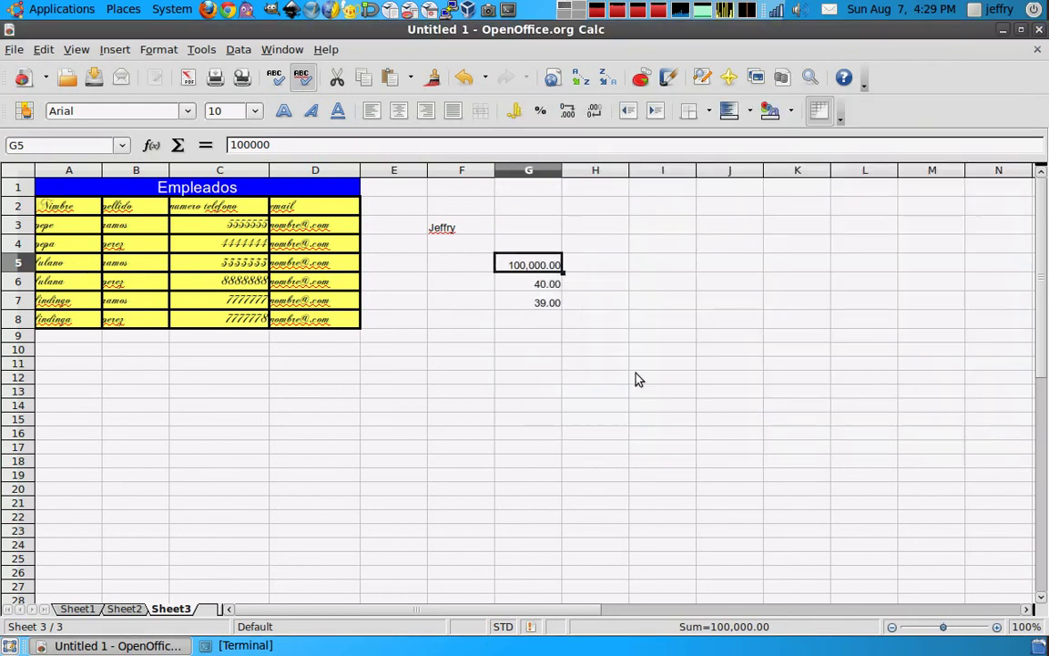
Step: Format G5:G7 as Currency using USD $ English (USA)
{"action": "left_click", "coordinate": [574, 304]}
{"action": "left_click_drag", "start_coordinate": [550, 305], "coordinate": [539, 265]}
{"action": "right_click", "coordinate": [540, 265]}
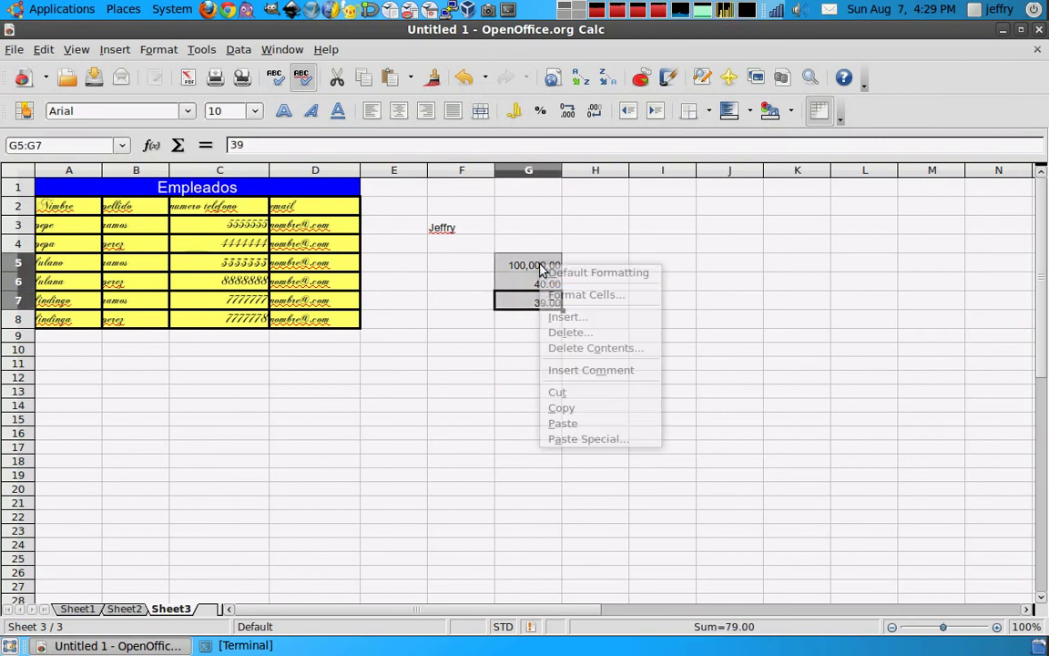
{"action": "left_click", "coordinate": [574, 296]}
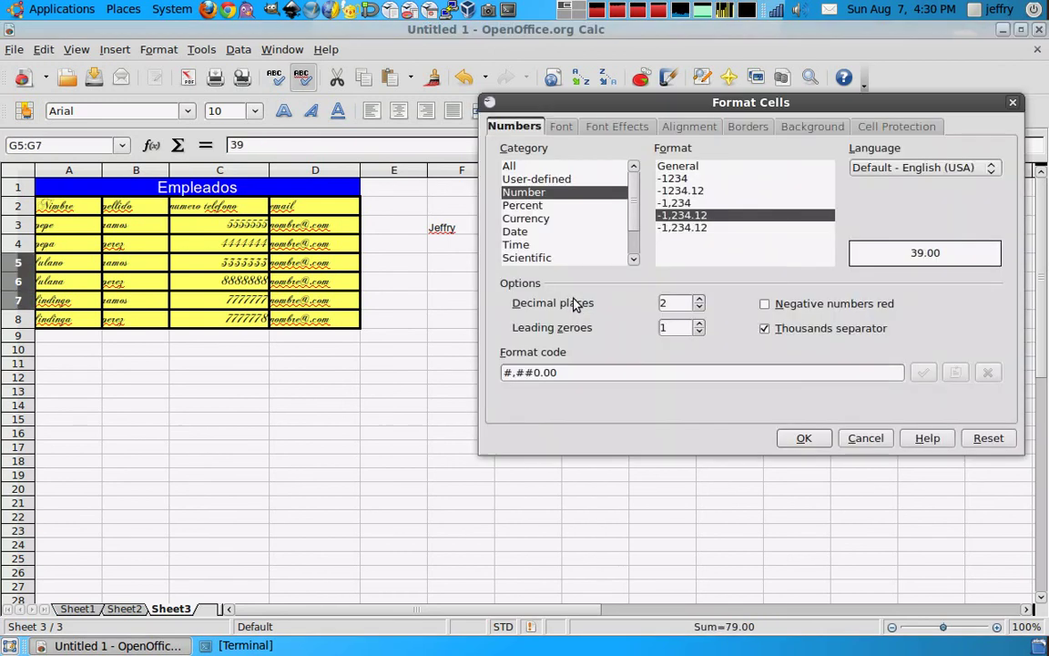
{"action": "left_click", "coordinate": [533, 220]}
{"action": "left_click", "coordinate": [692, 166]}
{"action": "left_click", "coordinate": [694, 167]}
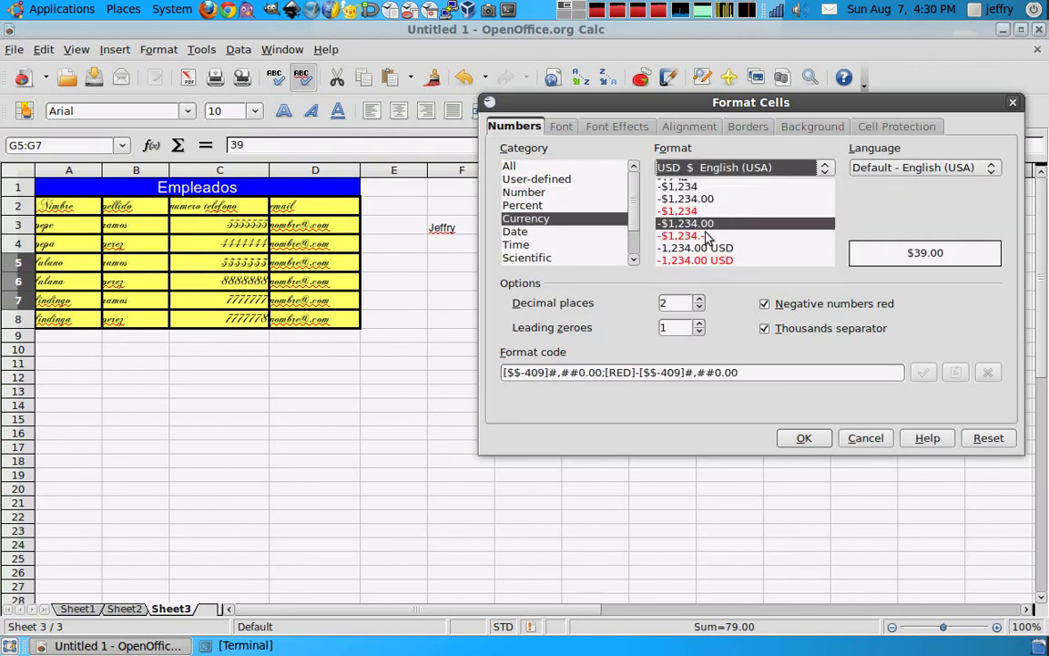
{"action": "left_click", "coordinate": [806, 438]}
Step: Click through cells H7, G8 and F3, then minimize the spreadsheet window
{"action": "left_click", "coordinate": [596, 306]}
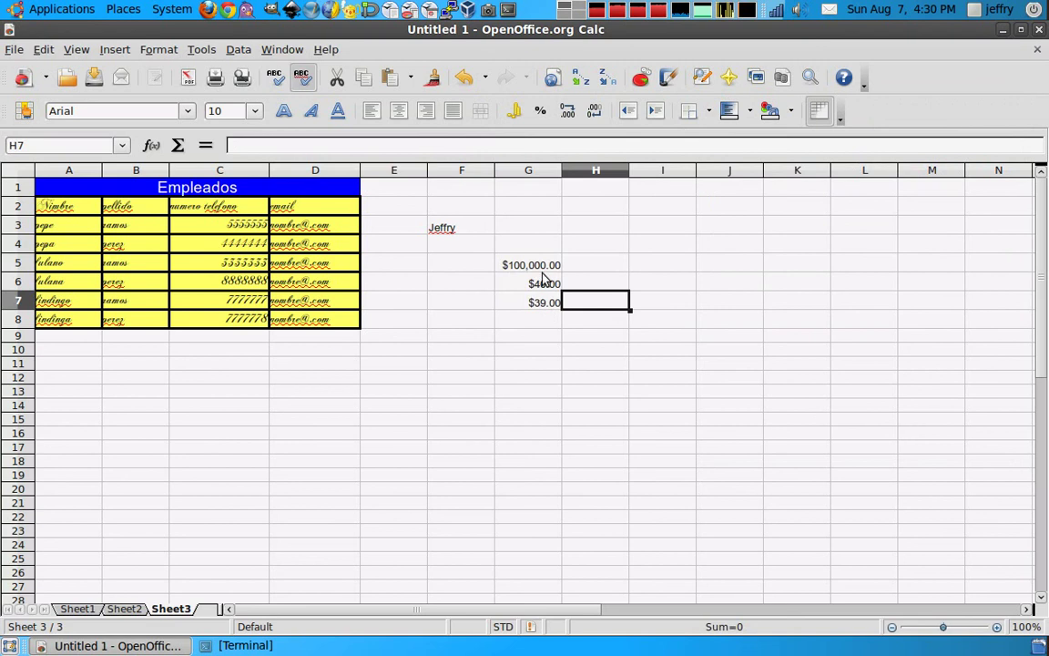
{"action": "left_click", "coordinate": [538, 321]}
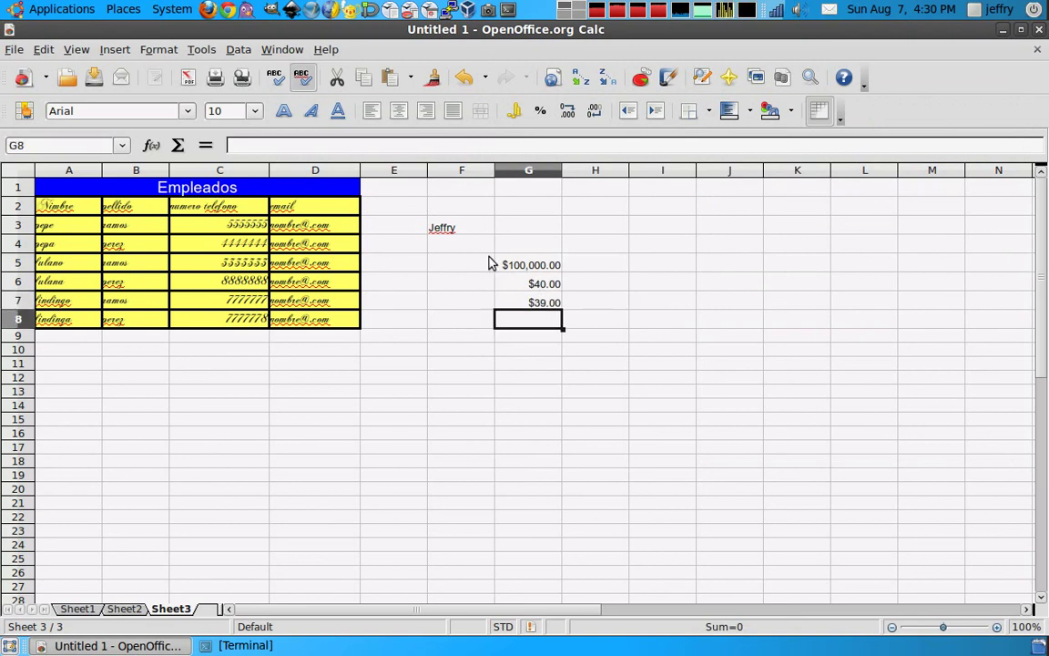
{"action": "left_click", "coordinate": [457, 228]}
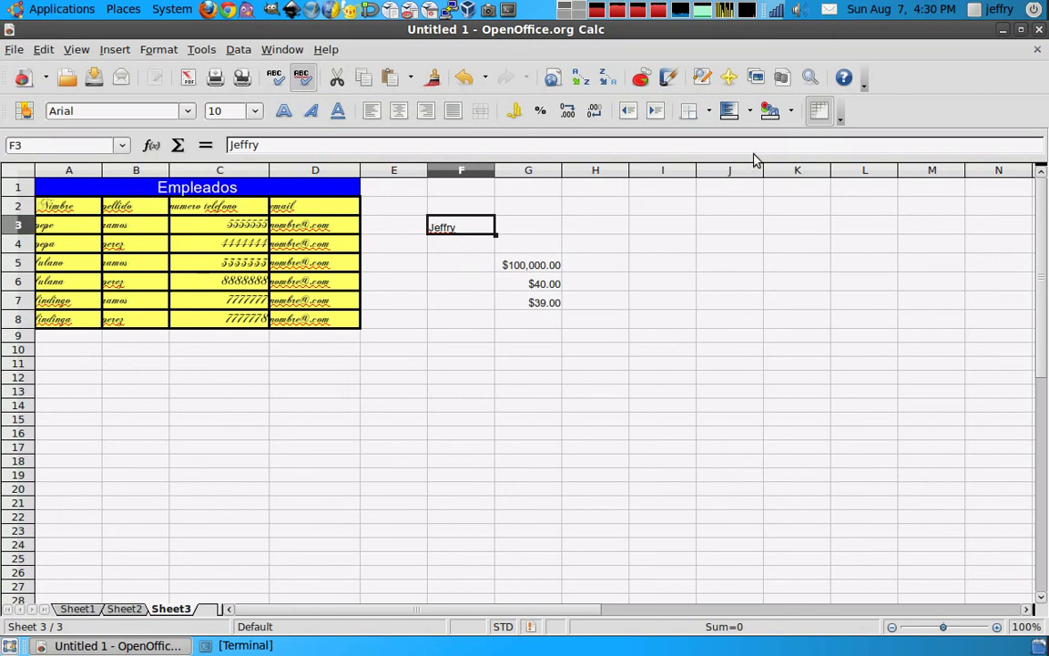
{"action": "left_click", "coordinate": [1006, 31]}
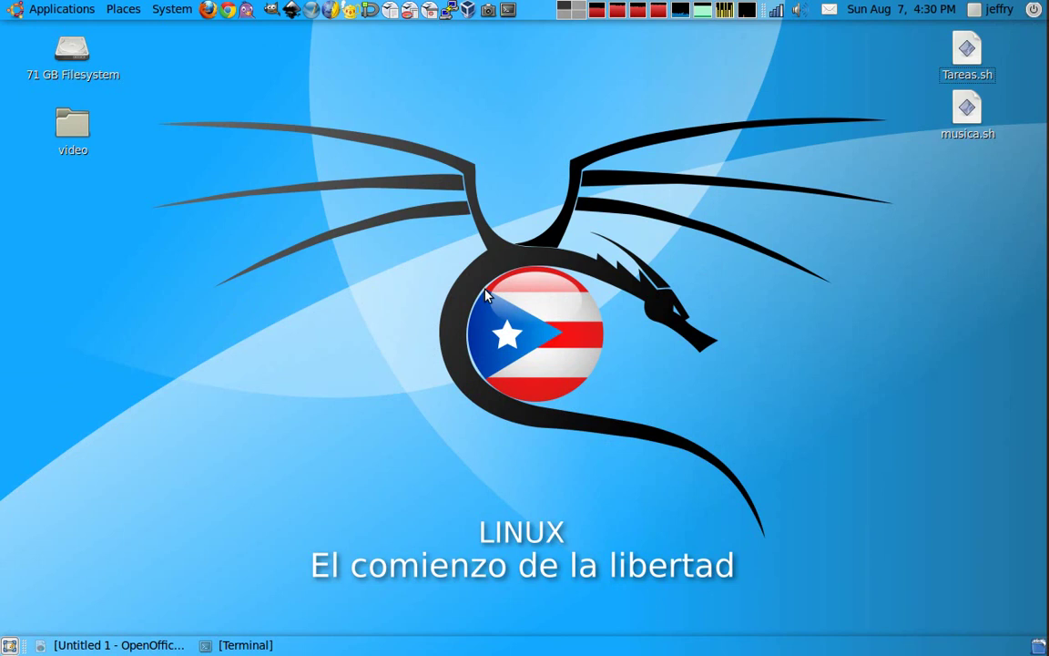
Step: Restore the Terminal window from the taskbar
{"action": "left_click", "coordinate": [241, 645]}
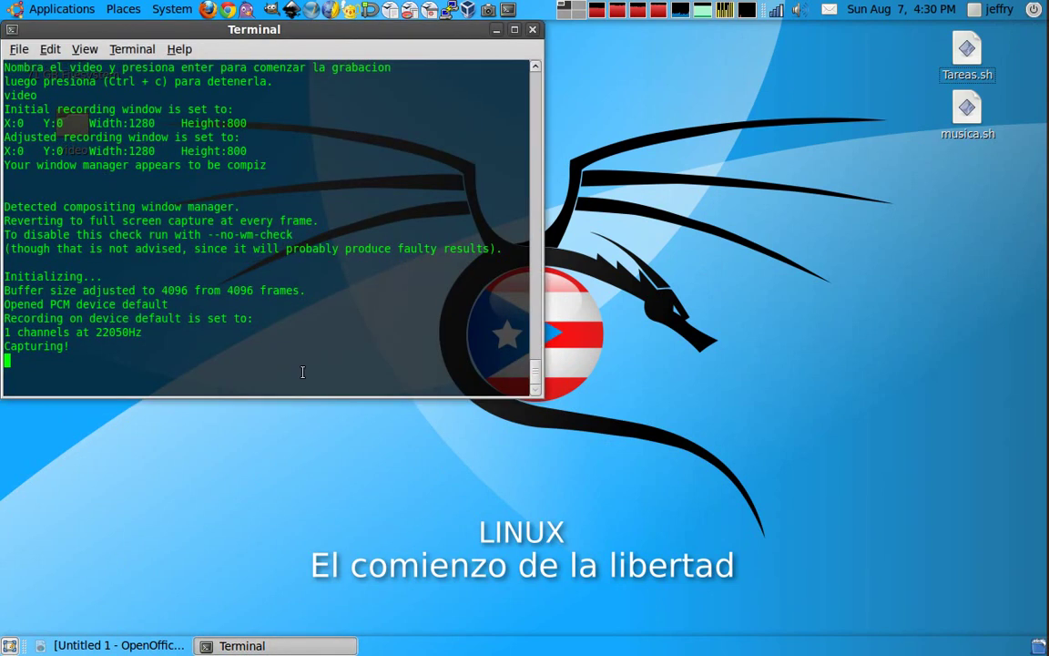